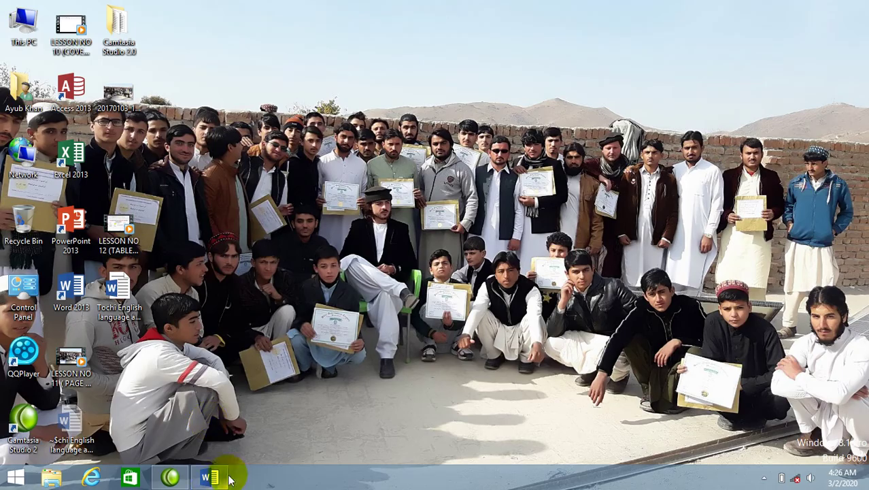
Restore the Word window showing the document with the Level One Students table
click(209, 477)
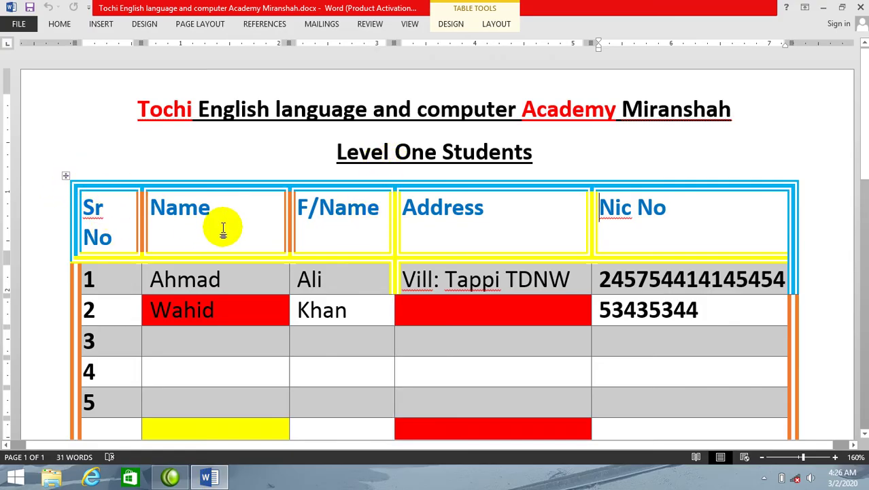
Select the student table and set the ribbon to always show its full commands
click(65, 177)
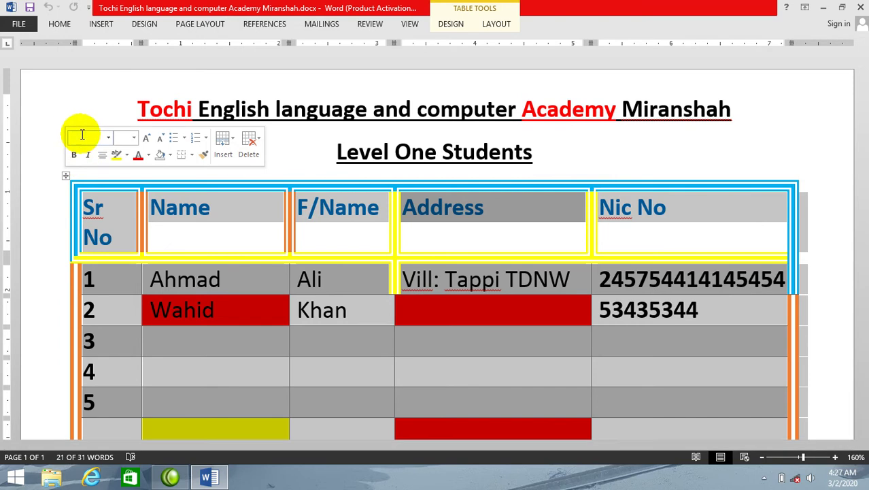
click(252, 147)
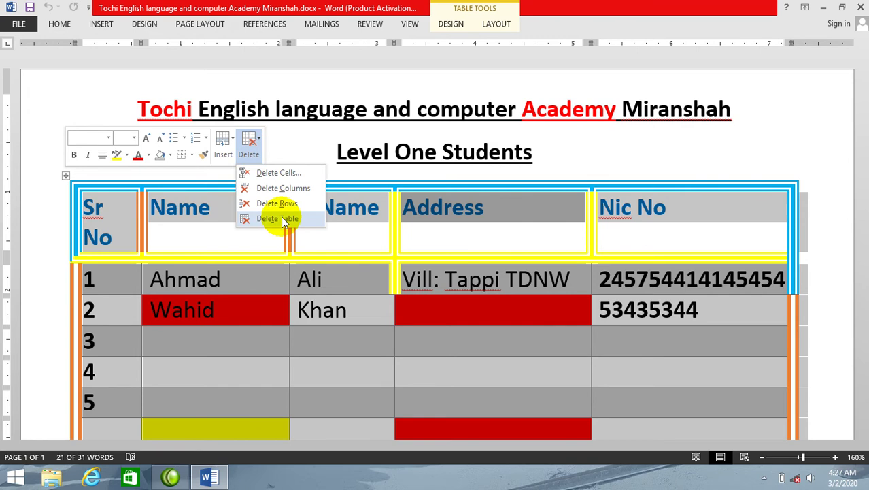
click(591, 6)
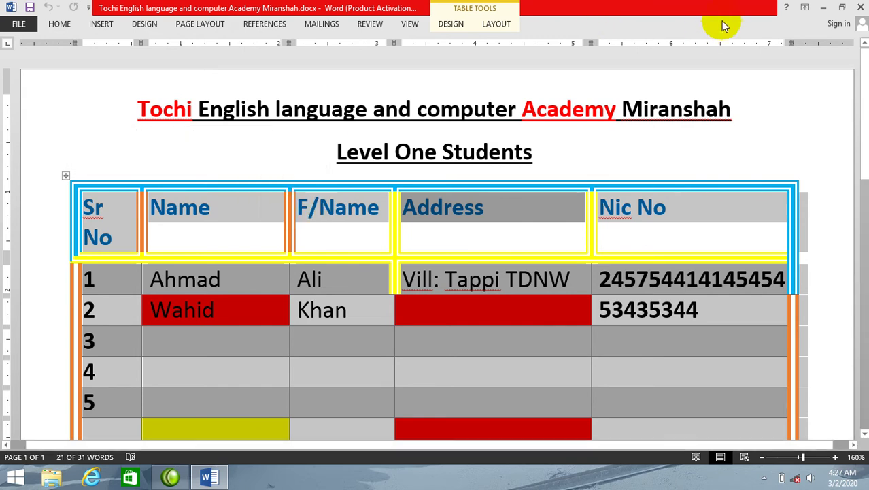
click(803, 7)
click(780, 102)
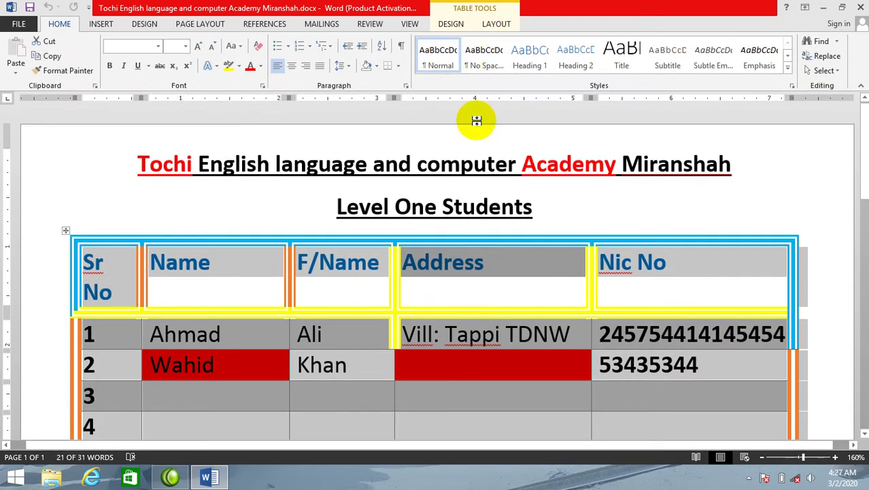
Delete the entire Level One Students table with Layout > Delete > Delete Table
click(498, 28)
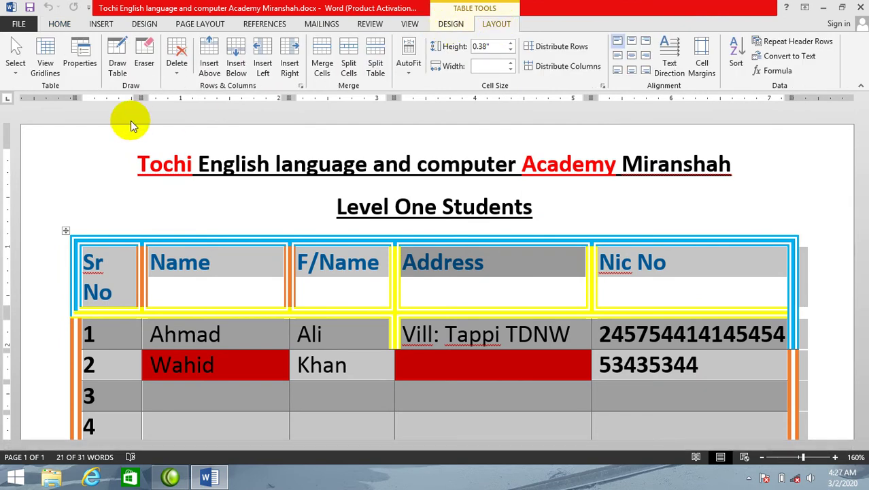
click(176, 66)
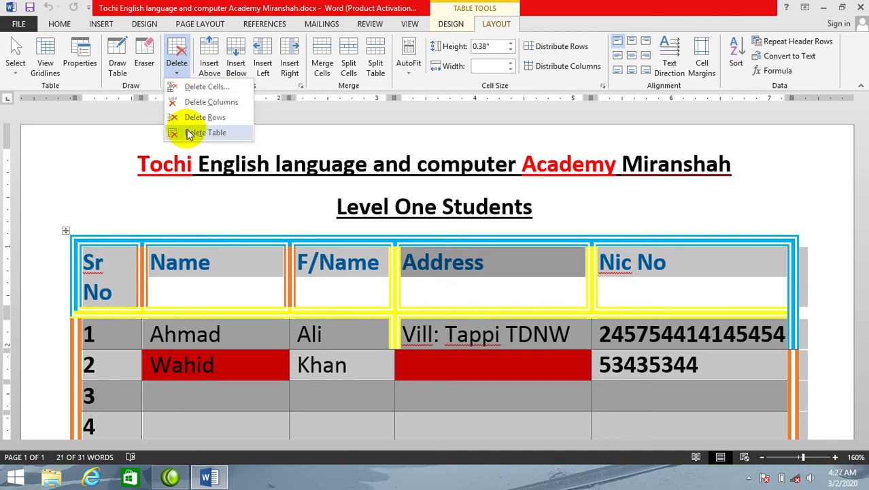
click(302, 196)
click(65, 233)
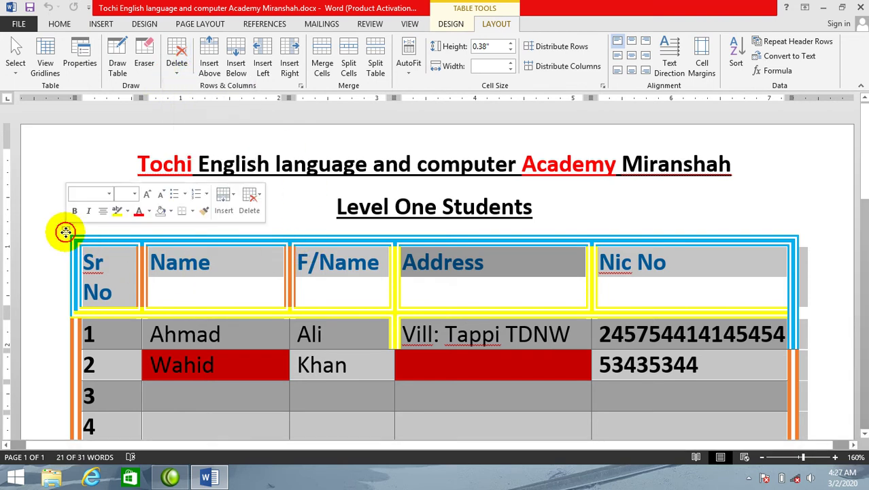
click(249, 197)
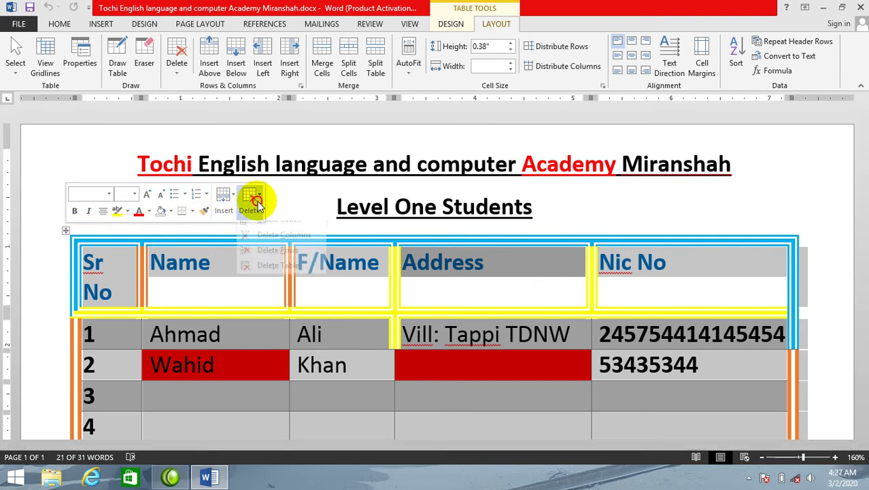
click(267, 273)
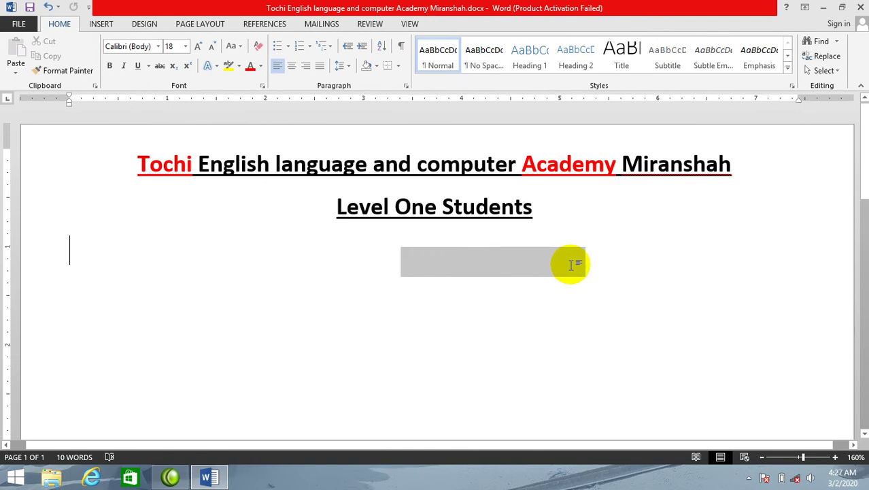
Open the INSERT > Table size grid for a new table below the heading
scroll(326, 362, down, 4)
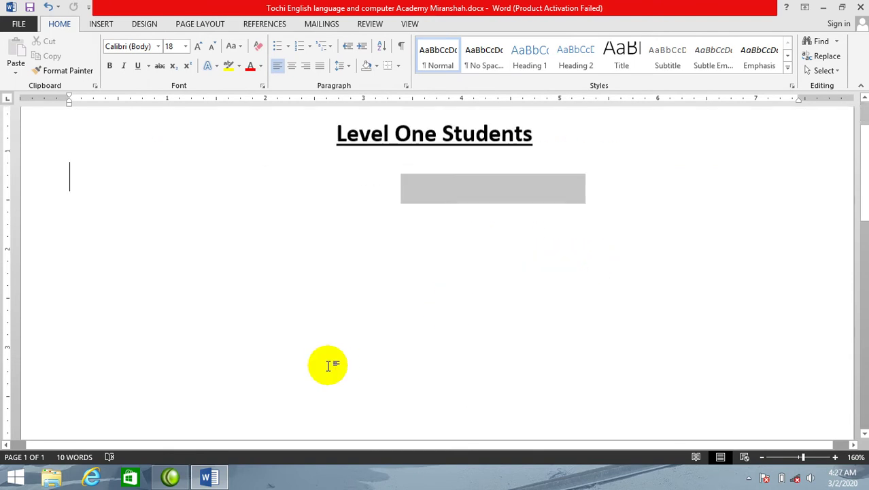
scroll(312, 276, up, 4)
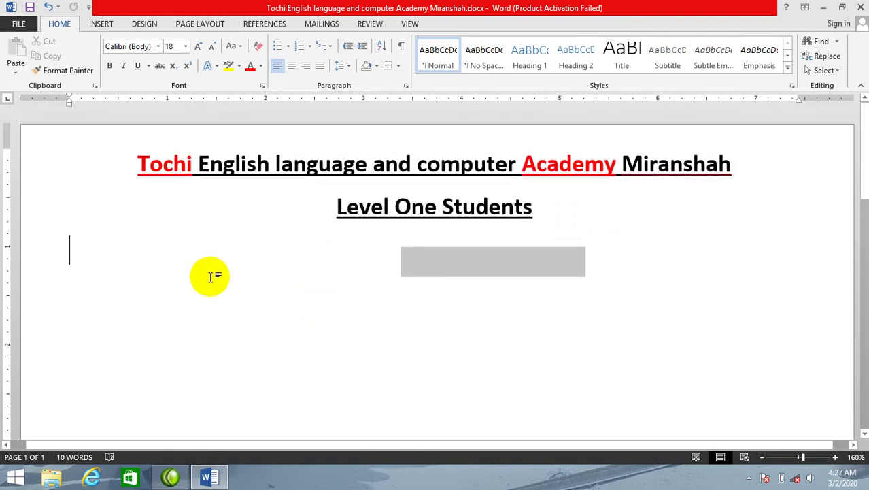
click(102, 27)
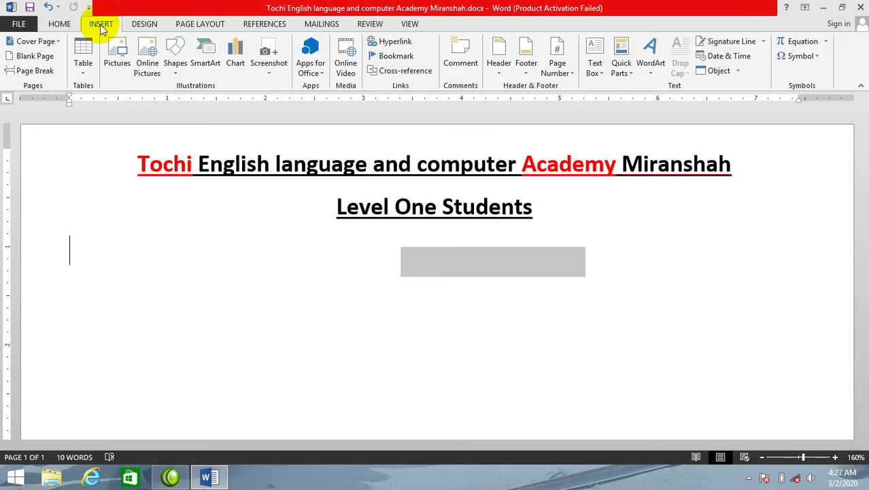
click(84, 71)
click(238, 6)
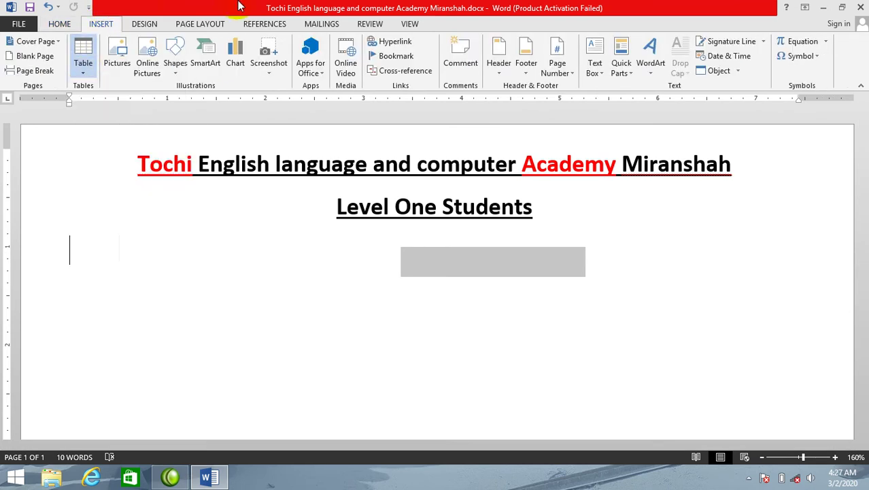
click(81, 65)
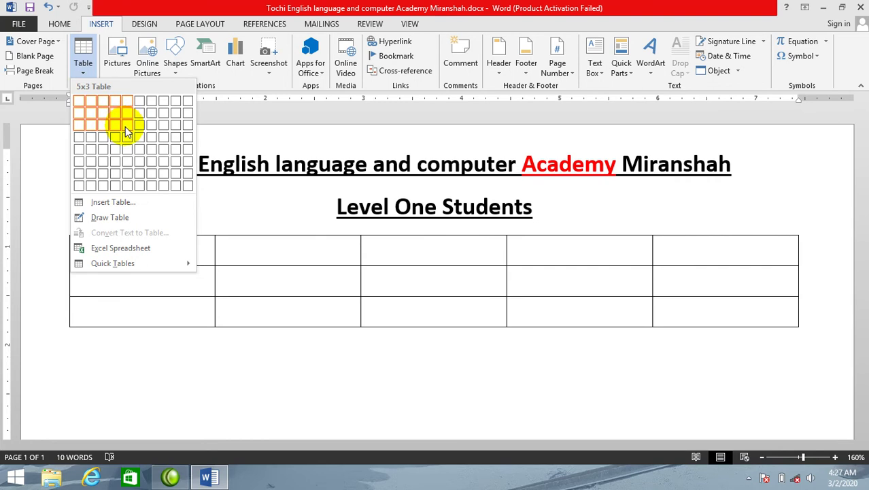
Insert a 4x3 table, narrow the first column to a slim width and the second slightly
click(116, 125)
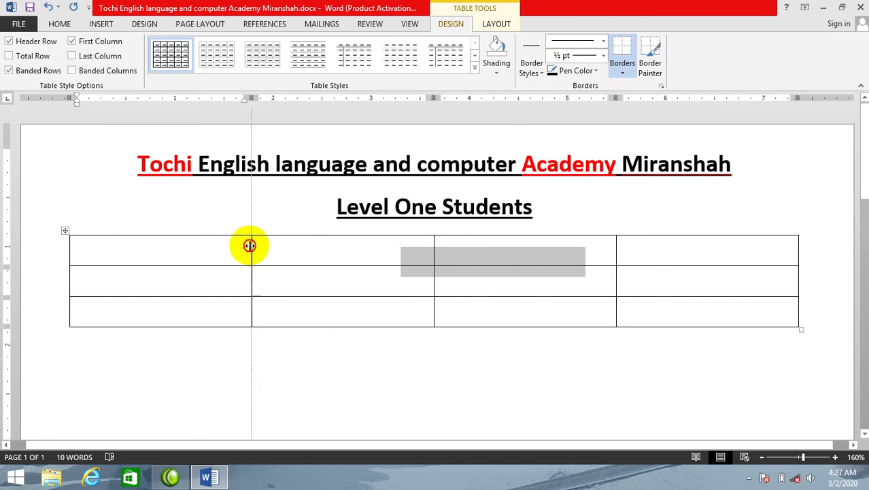
drag(252, 249, 198, 248)
drag(192, 98, 175, 93)
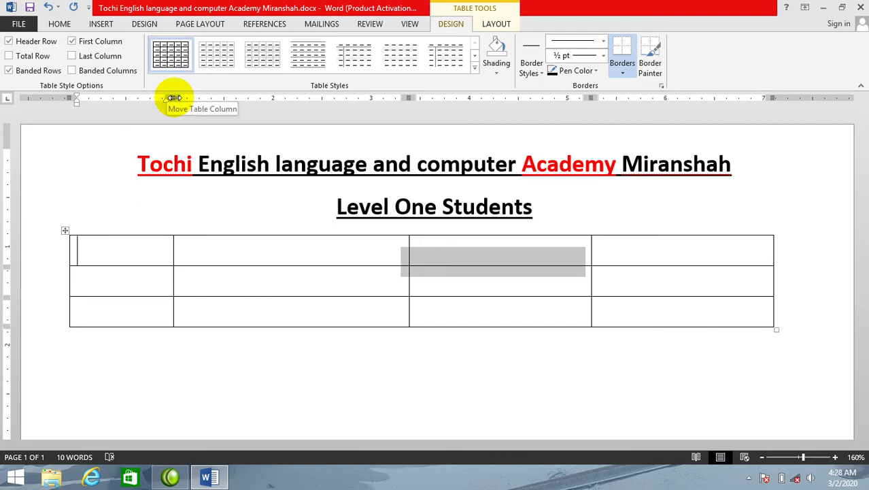
drag(175, 98, 123, 102)
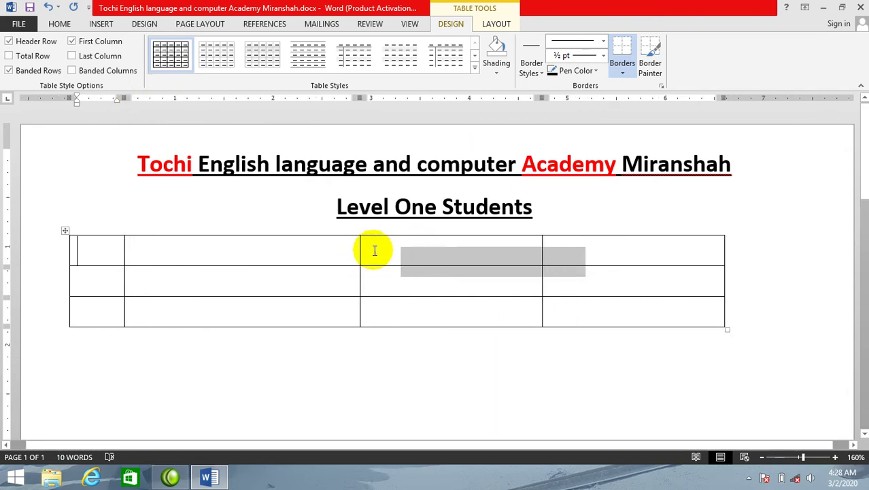
drag(360, 244, 345, 245)
click(565, 255)
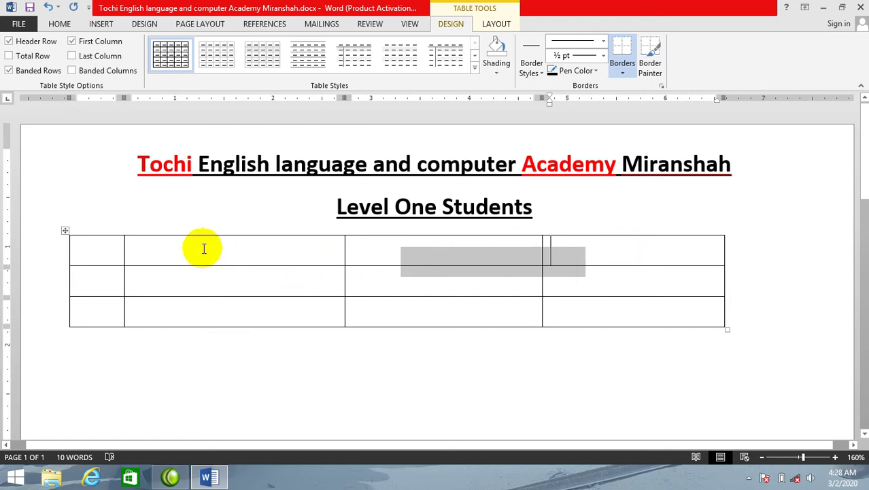
Fill the first-column serial number cells and the Name header cell
click(96, 246)
text(1)
key(Down)
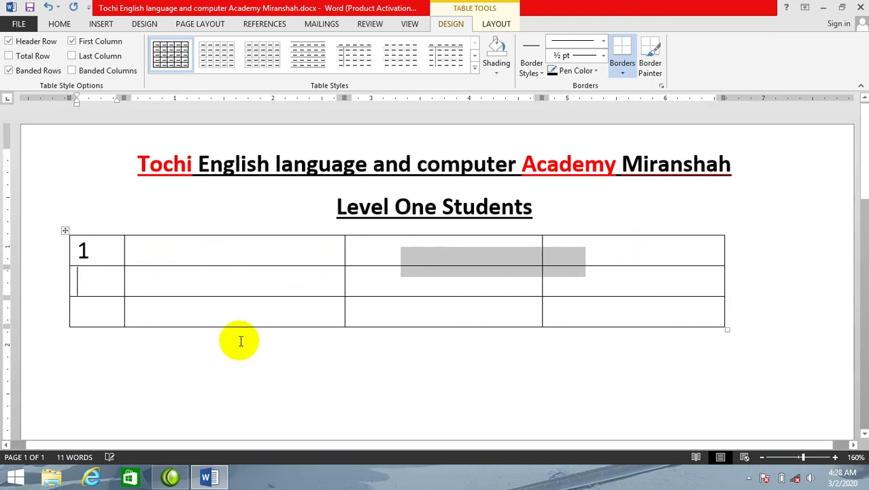
text(2)
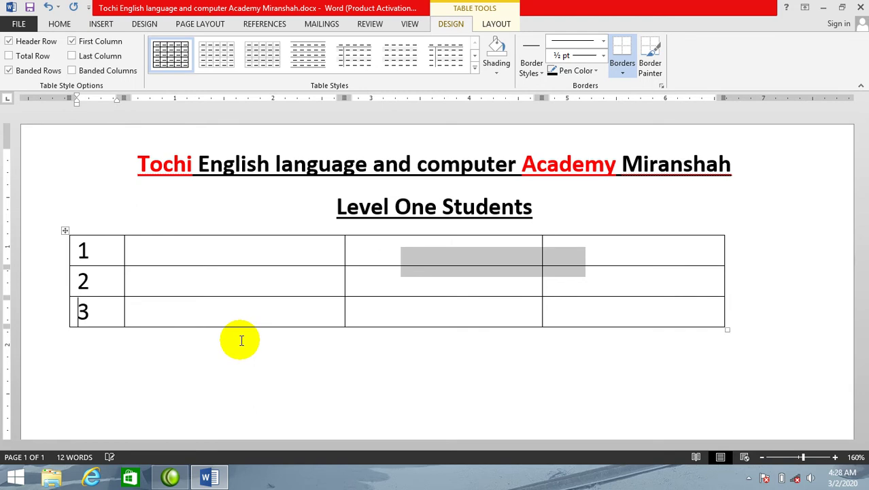
key(Up)
key(Tab)
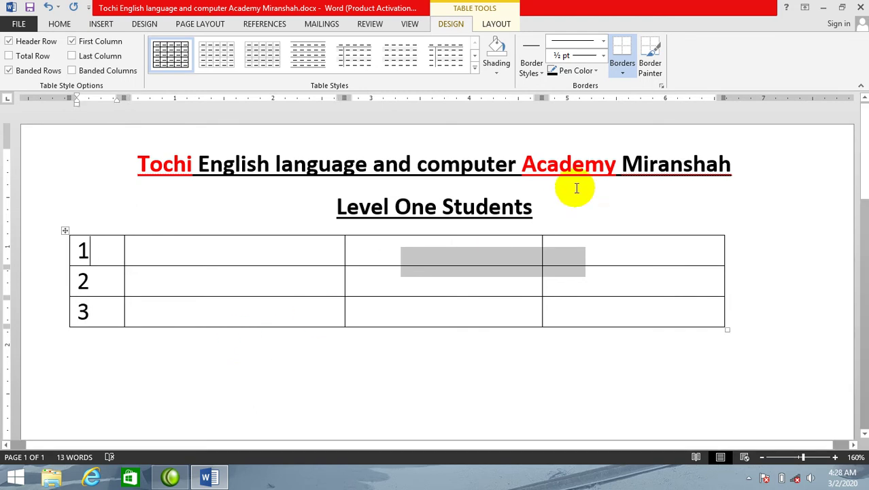
key(BackSpace)
text(Sr)
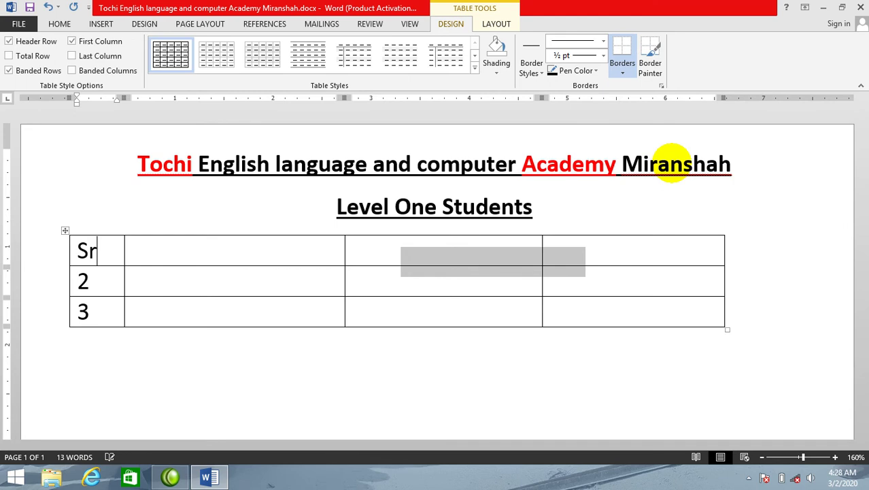
text(No)
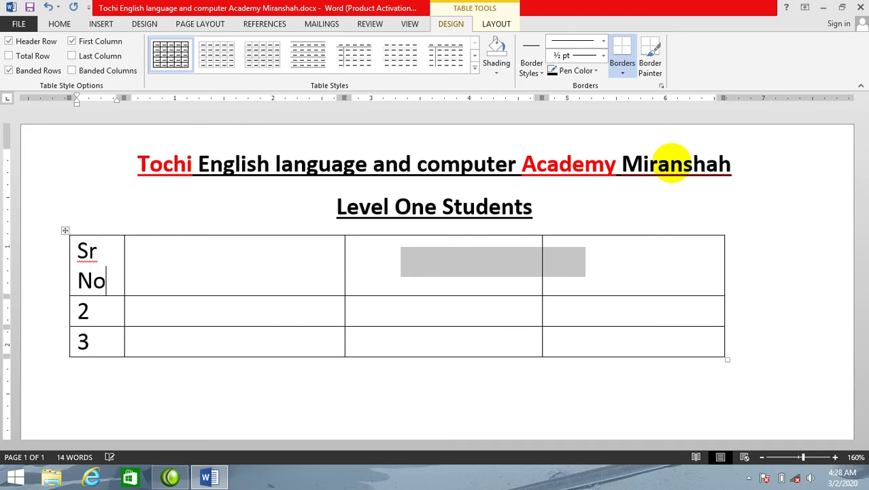
text(ame)
key(Tab)
text(Class)
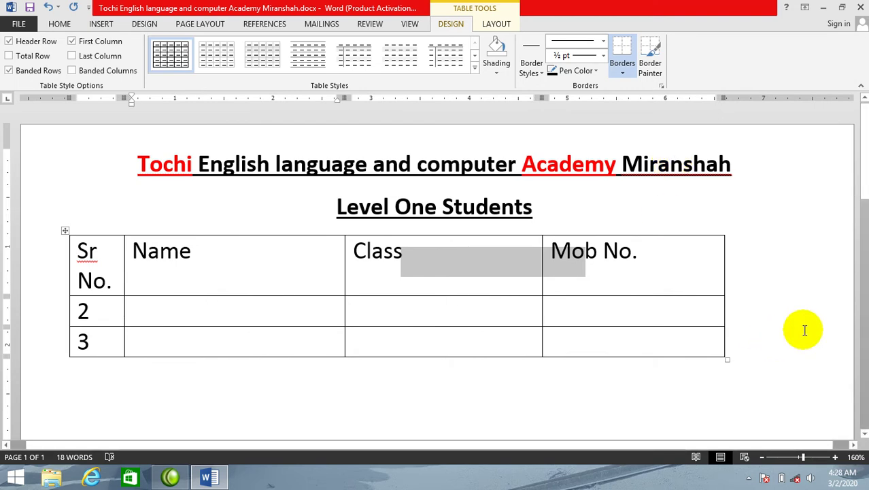
Enter each student's name, class and mobile number in rows 2 and 3
text(AH)
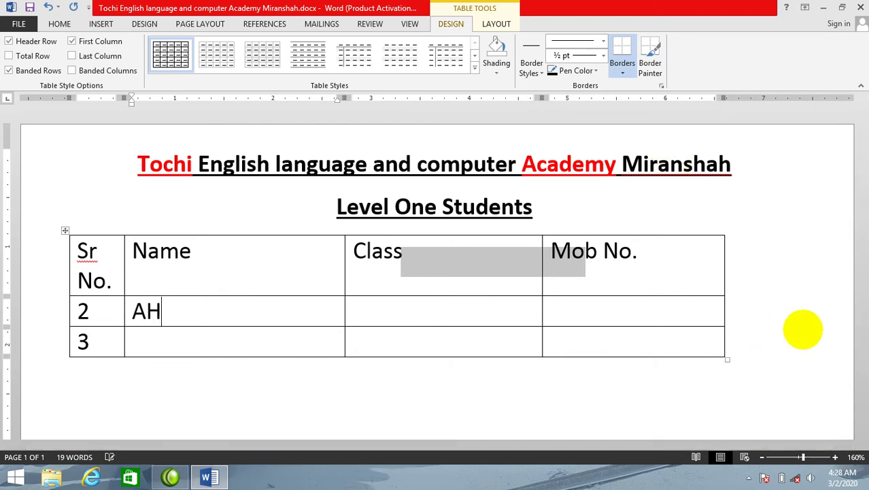
text(hmad)
key(Tab)
text(leve)
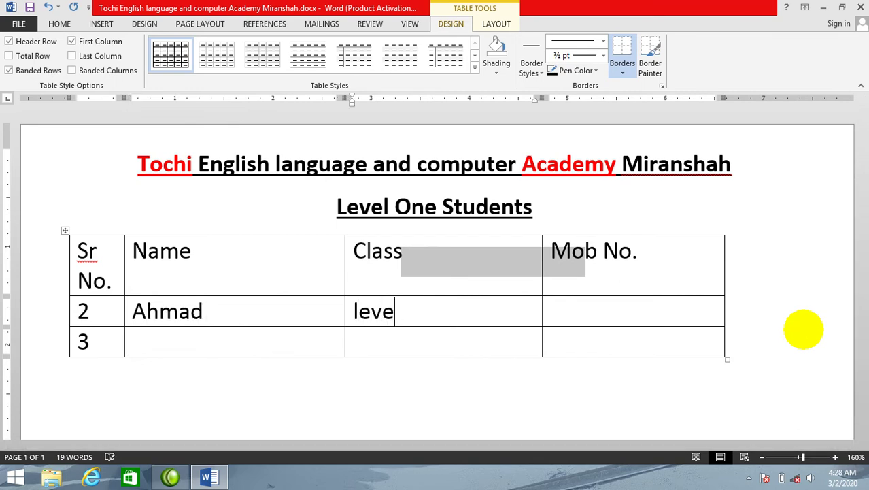
text(l on)
key(Tab)
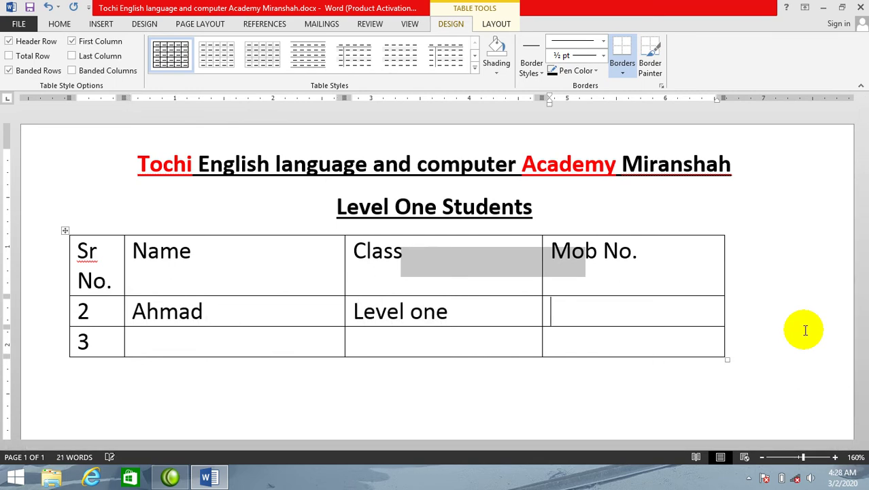
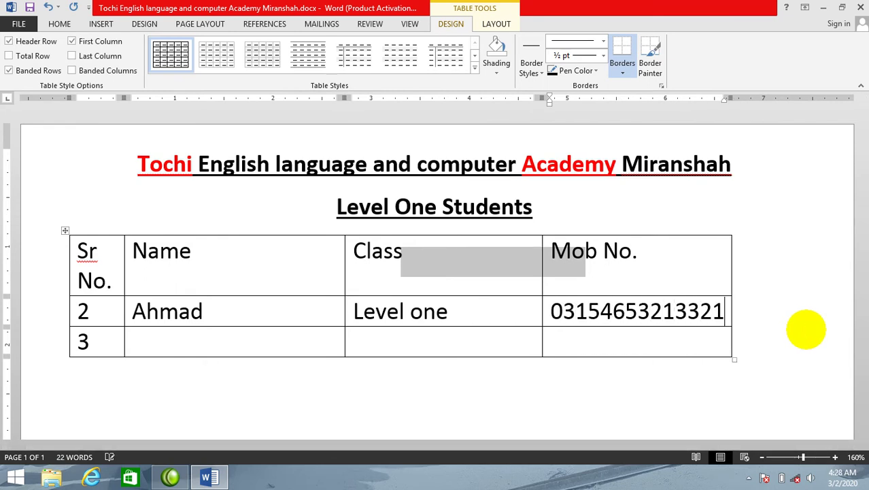
key(shift+Tab)
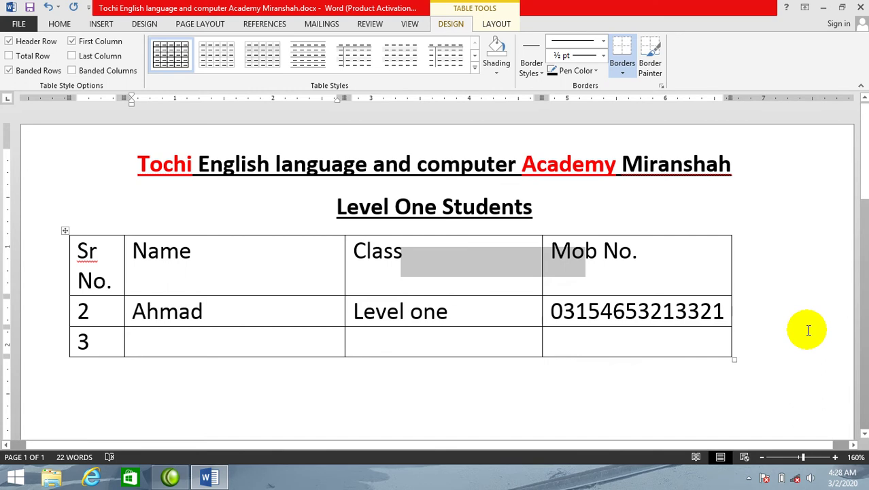
text(Yasir)
key(Tab)
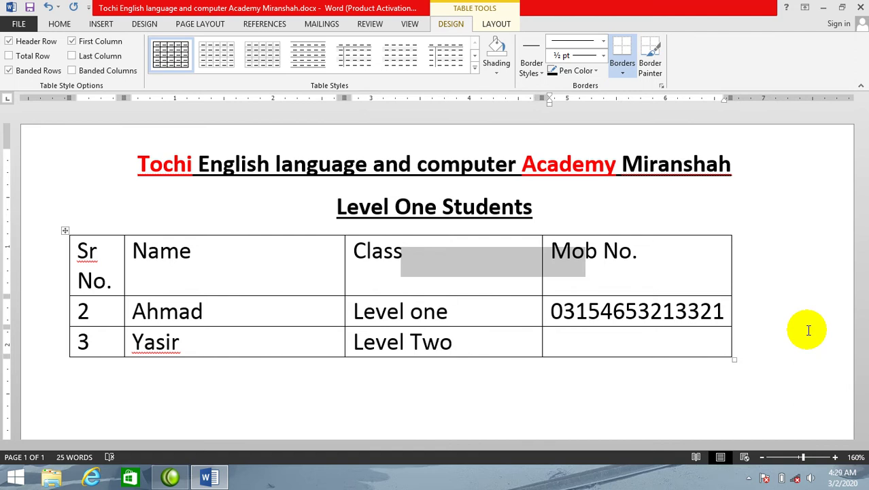
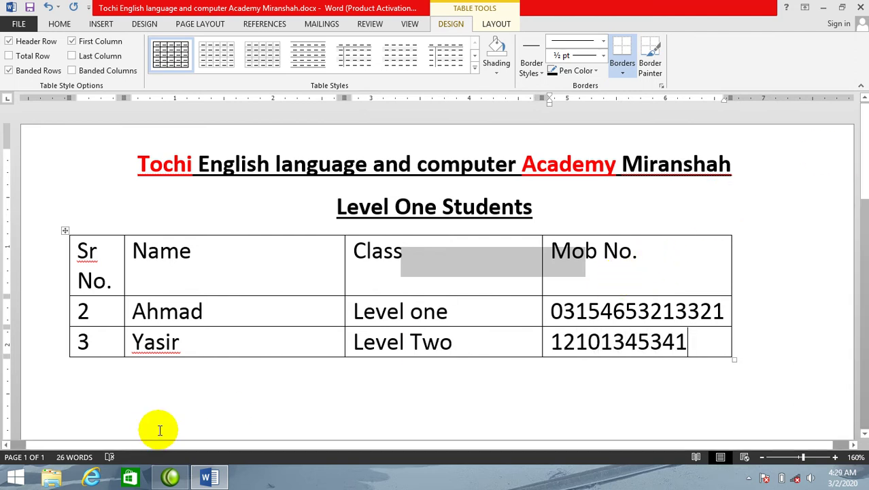
Open Table Tools Layout and try the Select menu from the second-row name cell
click(496, 24)
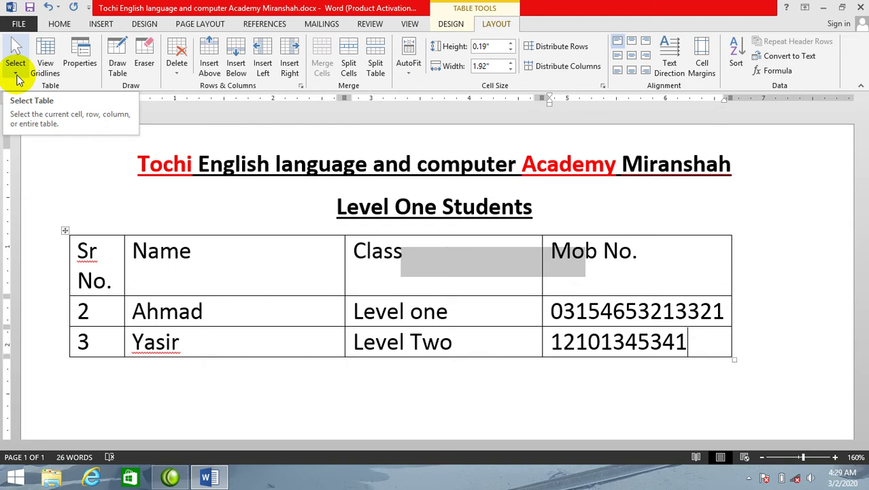
click(15, 78)
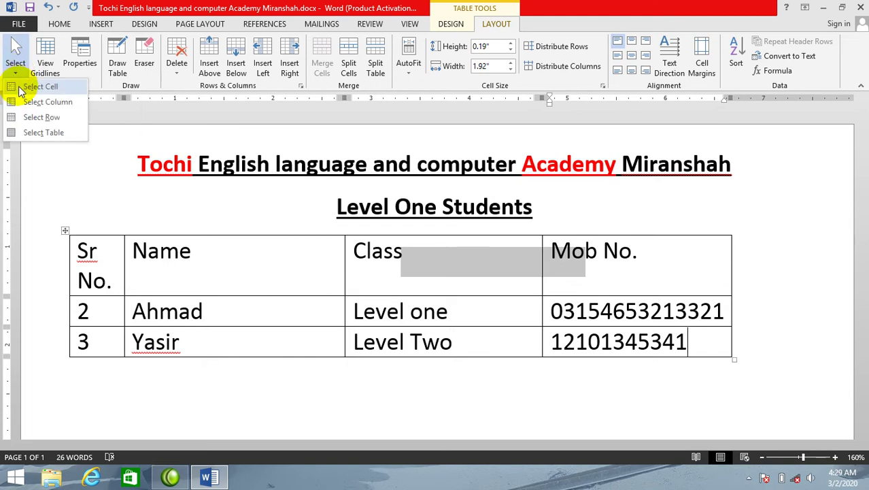
click(170, 276)
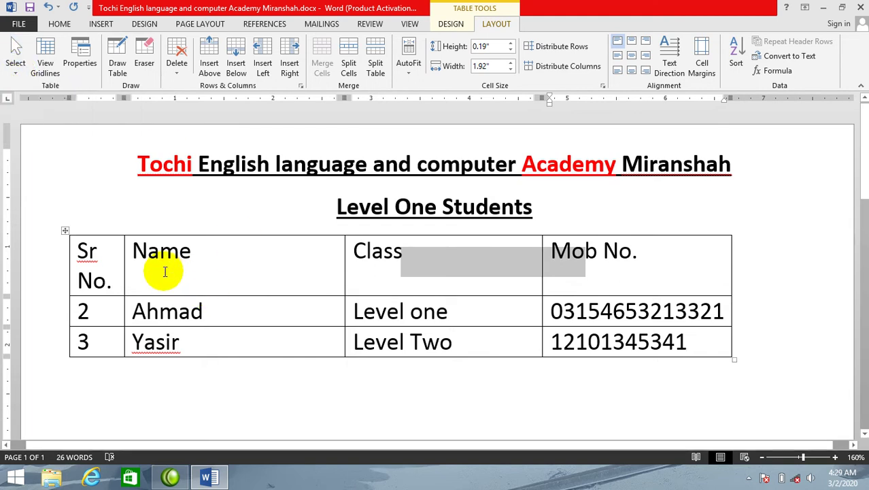
click(231, 316)
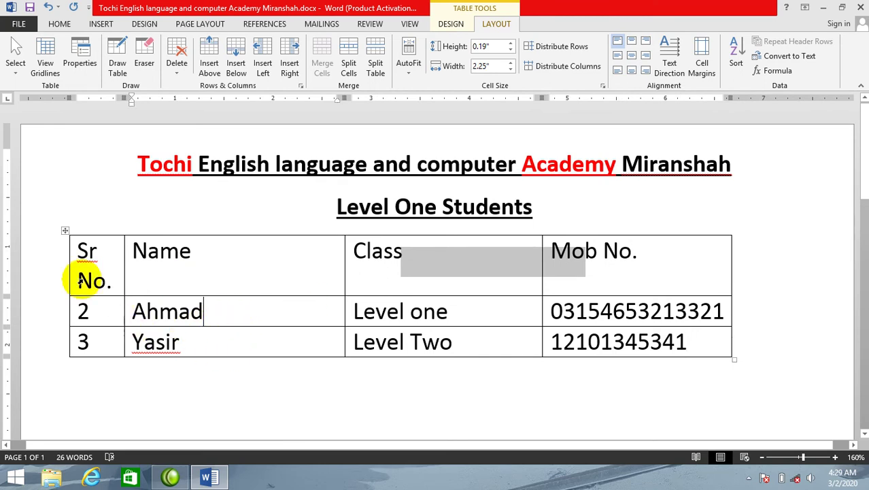
click(15, 73)
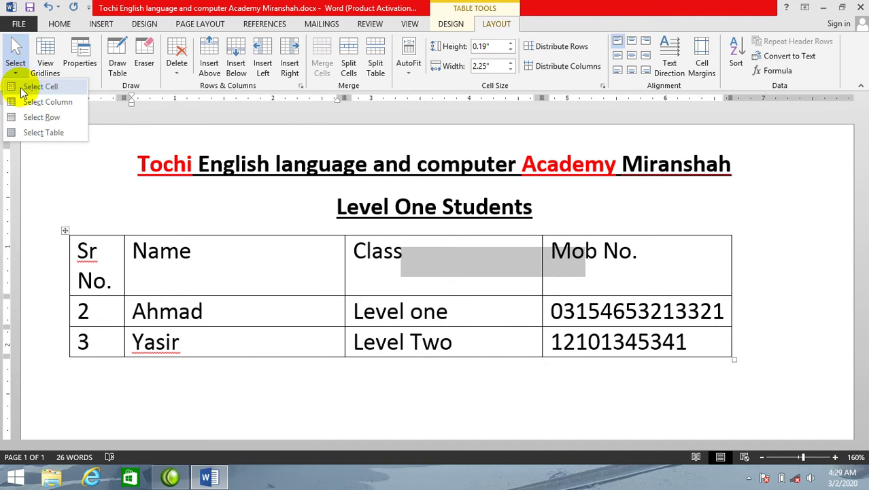
click(310, 302)
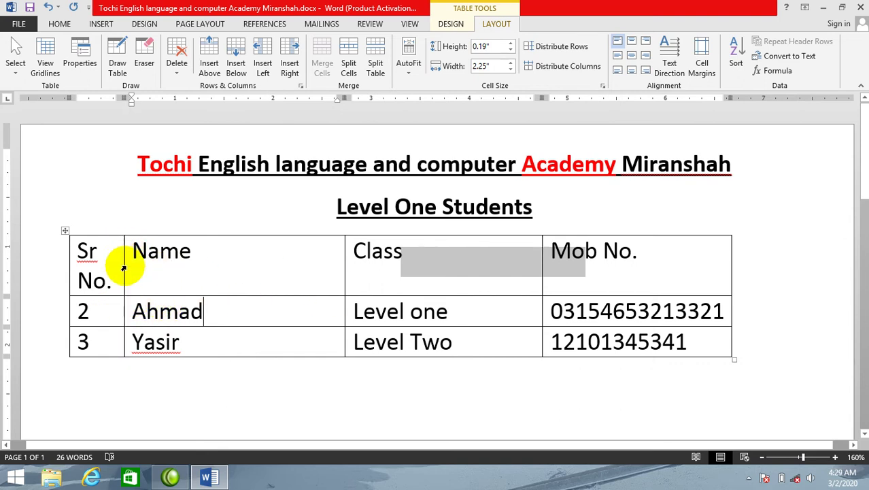
Use Select > Select Cell on the second-row name cell and the Level Two cell
mouse_move(124, 232)
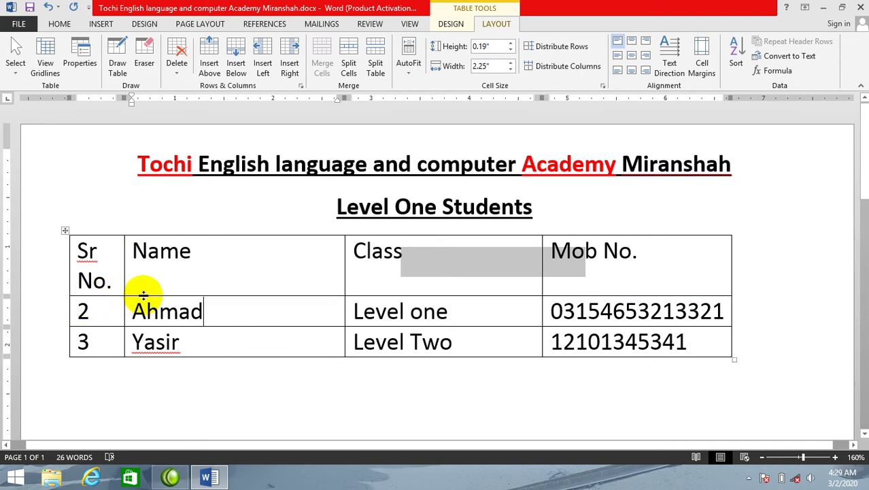
click(192, 311)
click(217, 309)
click(15, 68)
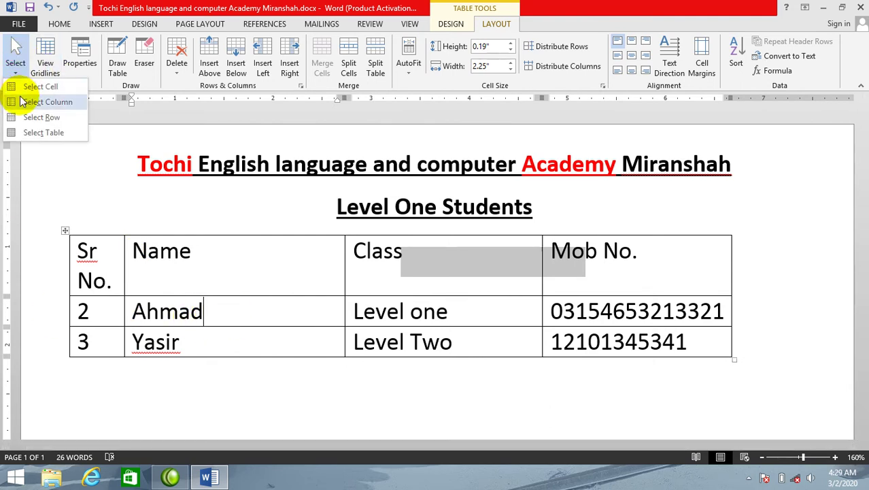
click(20, 86)
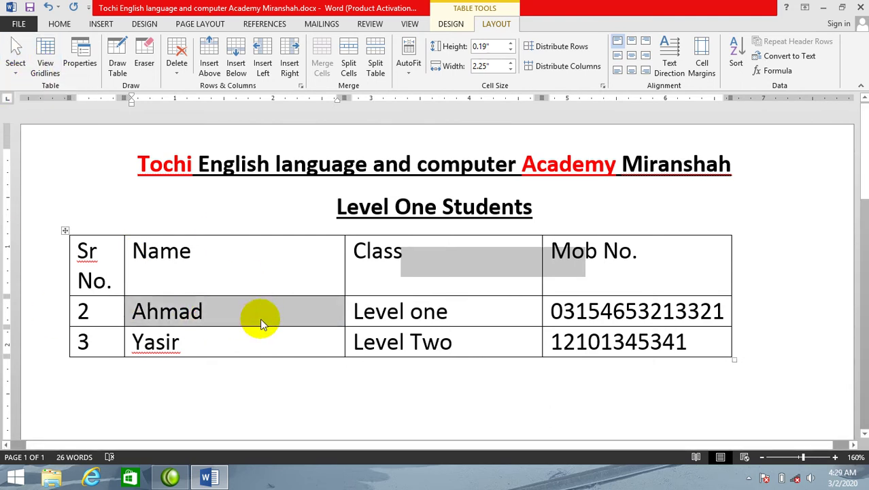
click(466, 344)
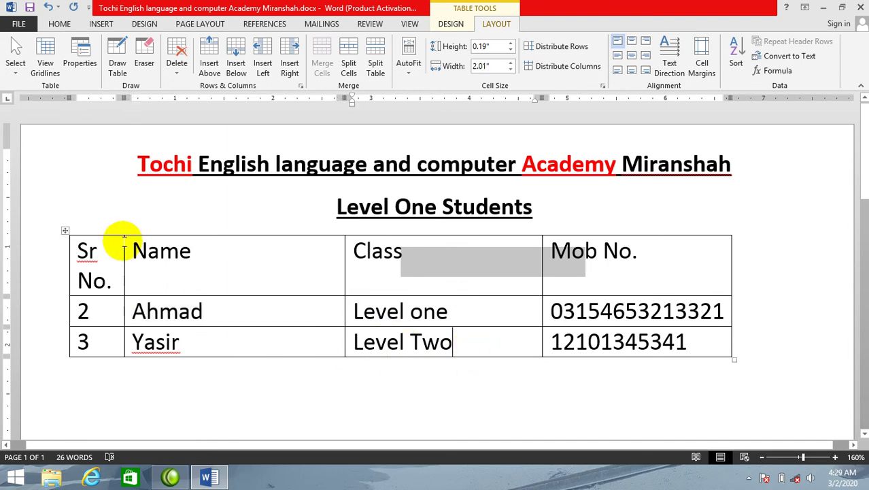
click(15, 68)
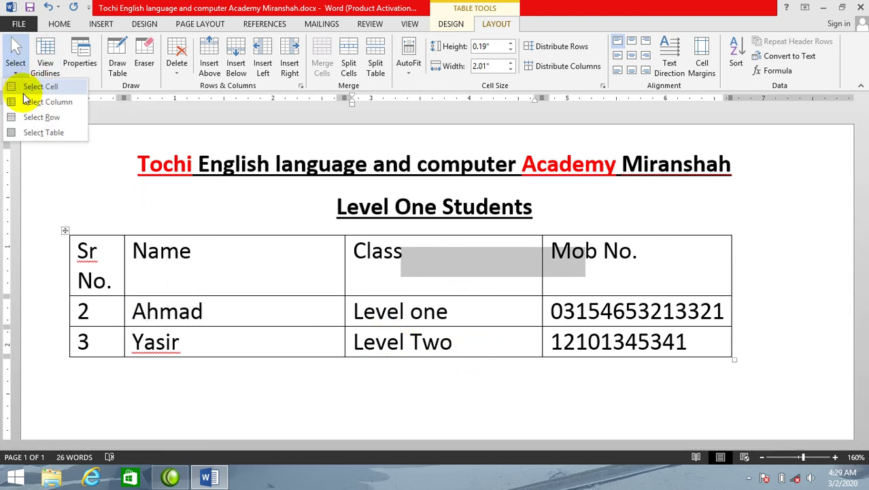
click(23, 90)
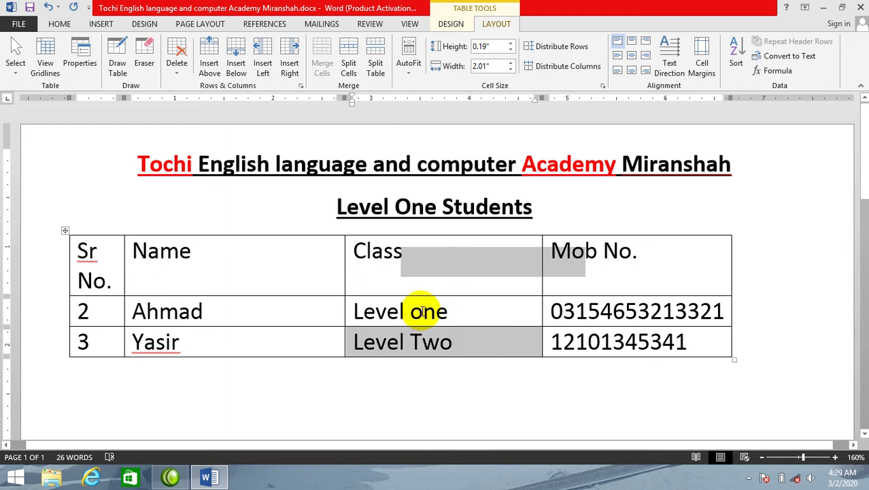
click(274, 309)
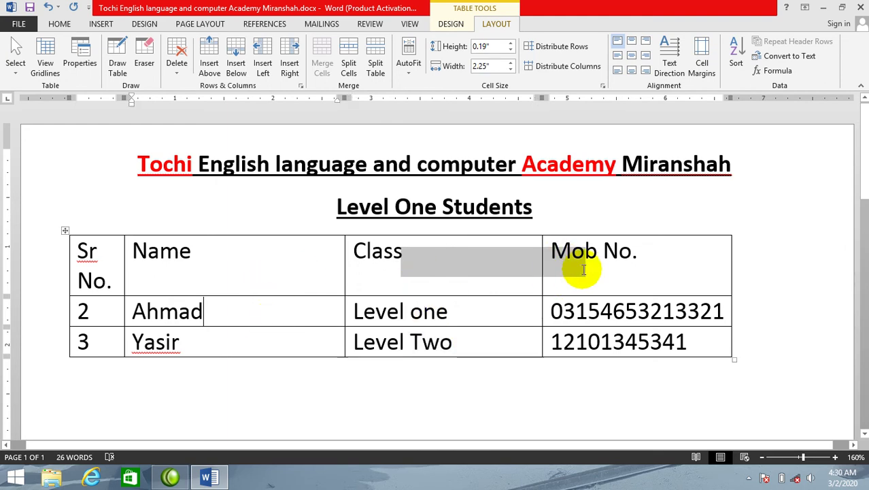
Select the Class and Mob No. header cells, then grab the table move handle
drag(561, 268, 470, 269)
click(423, 282)
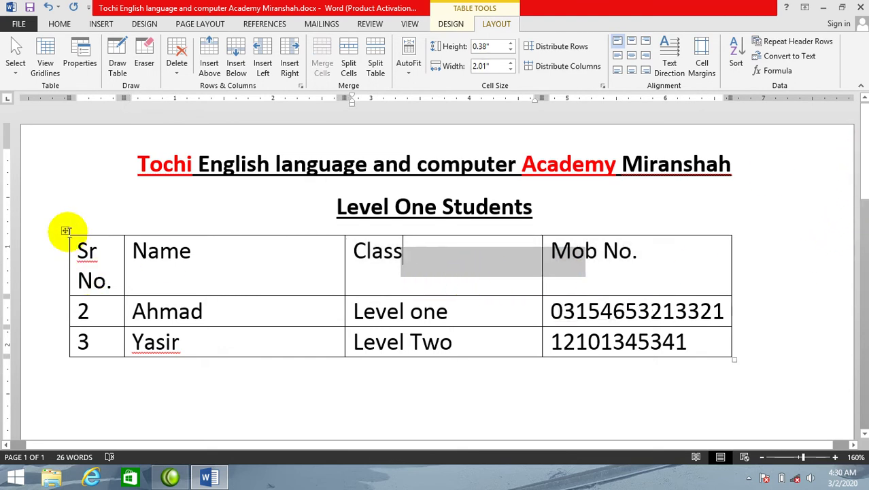
mouse_move(65, 229)
mouse_down()
mouse_move(61, 307)
mouse_move(54, 273)
mouse_up()
click(66, 230)
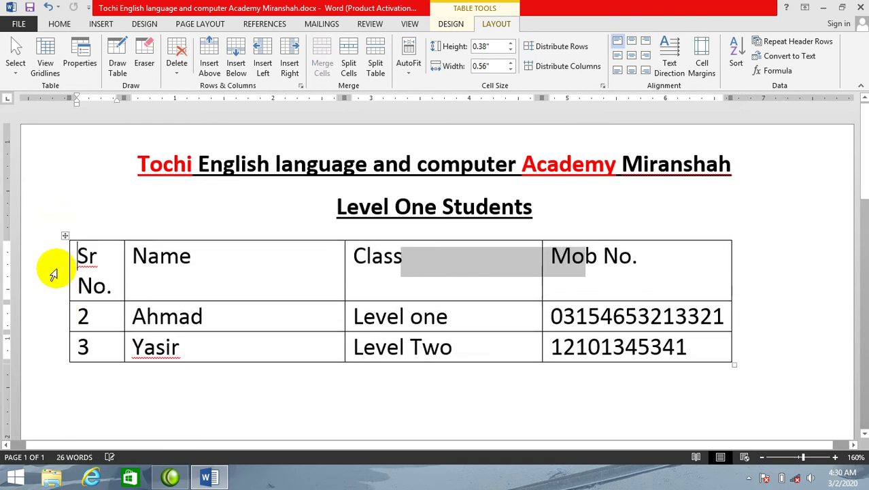
Reposition the table by its move handle below the heading and select the header row
click(65, 236)
mouse_move(66, 235)
mouse_down()
mouse_move(62, 279)
mouse_move(86, 409)
mouse_up()
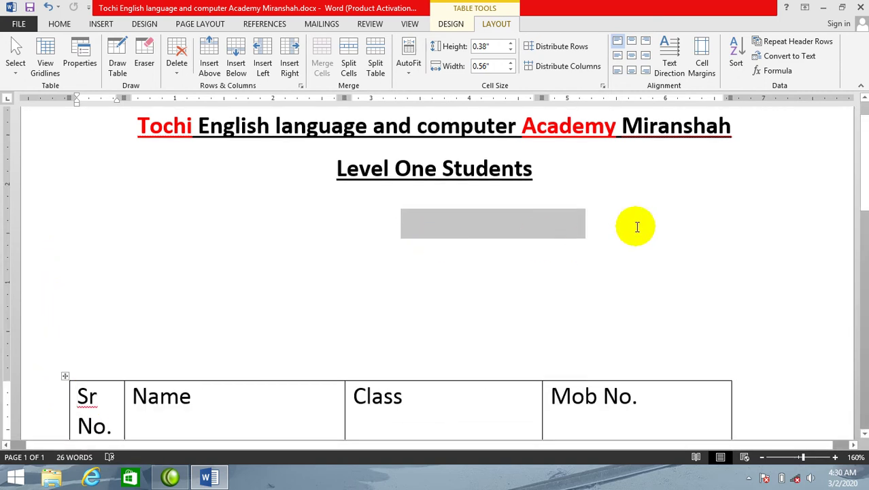
drag(863, 132, 863, 165)
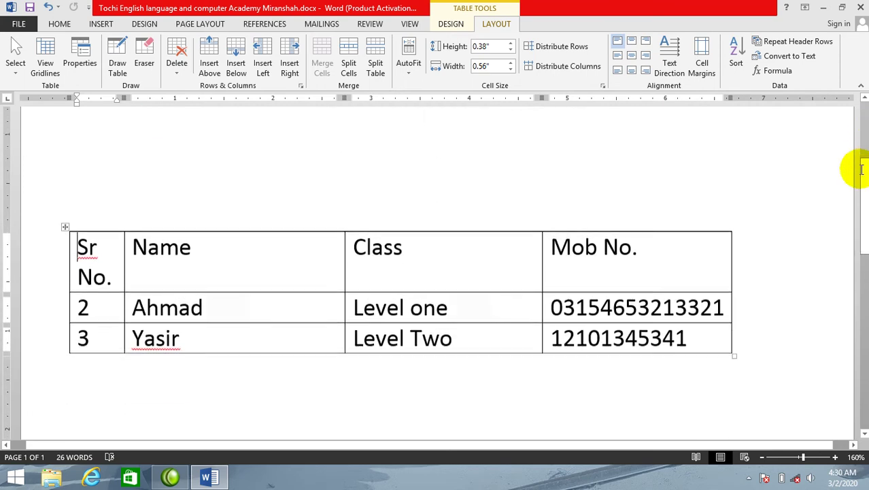
mouse_move(70, 227)
mouse_down()
mouse_move(86, 208)
mouse_move(66, 224)
mouse_move(69, 175)
mouse_up()
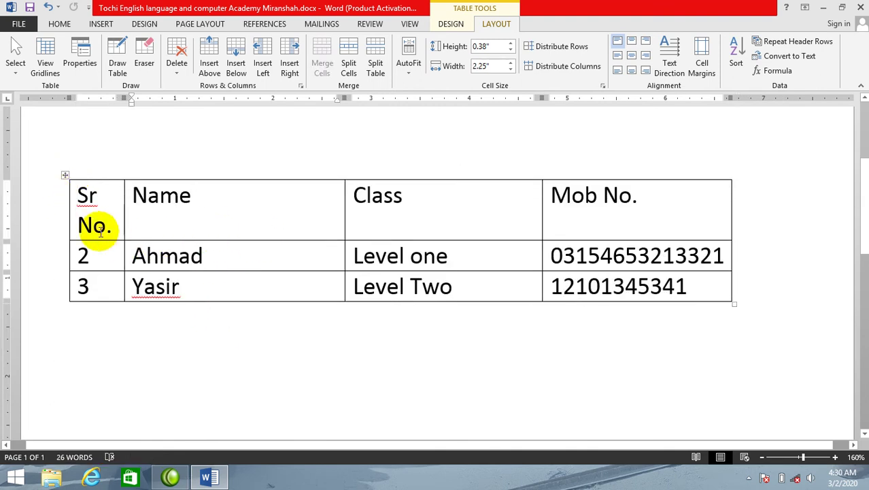
drag(687, 227, 45, 217)
Bold the header row and shrink the whole table's text from 18 to 14 point
key(ctrl+b)
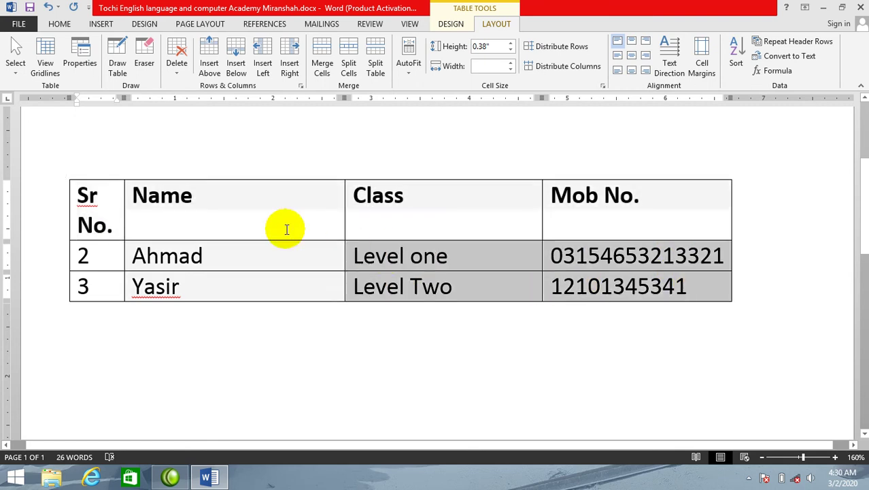
drag(699, 286, 57, 207)
click(60, 25)
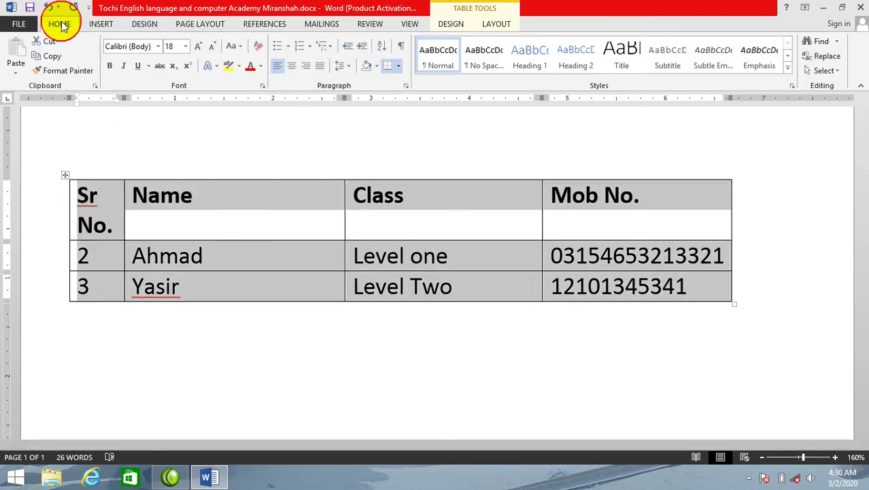
click(212, 46)
click(213, 48)
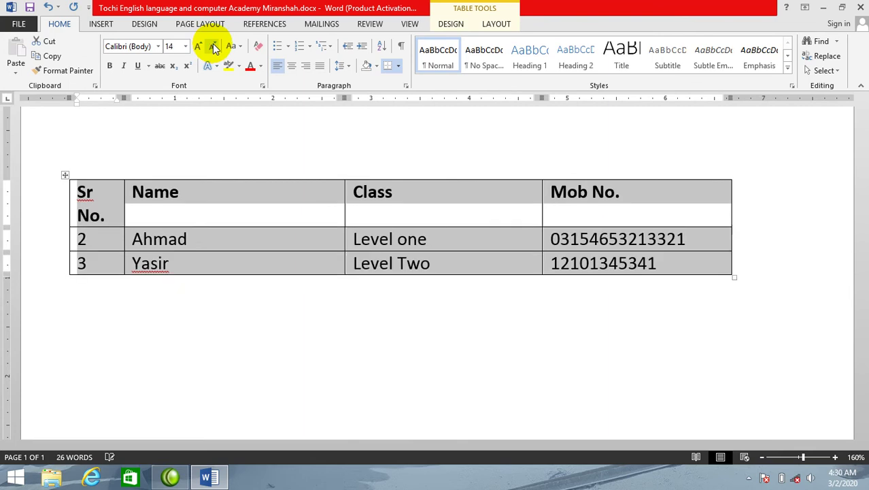
click(446, 265)
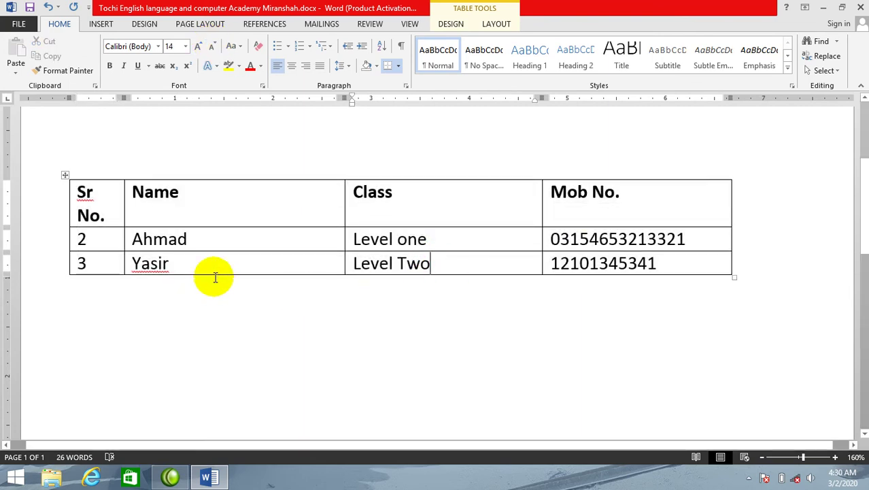
Select the Sr No. column, then the Class column, with Layout > Select > Select Column
click(500, 24)
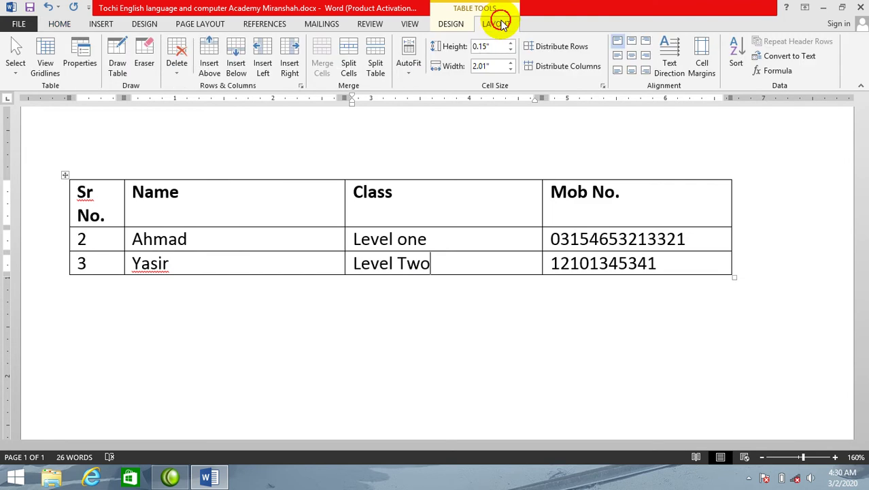
click(14, 68)
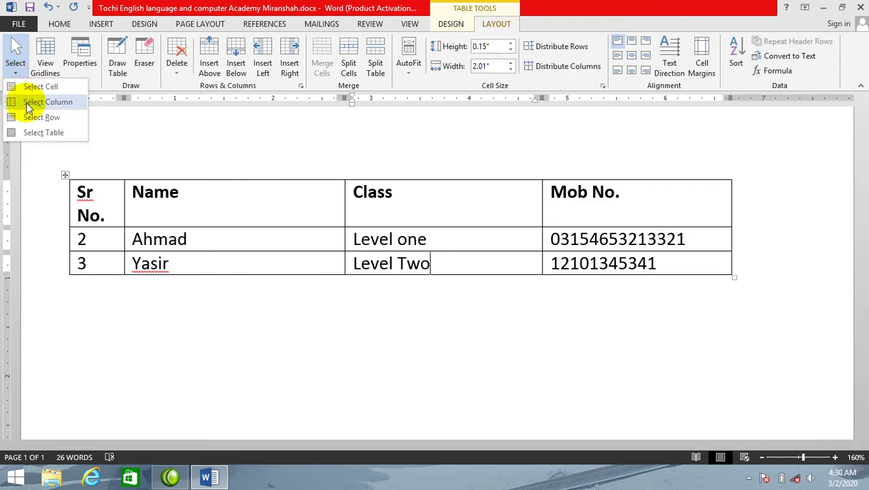
click(99, 207)
click(106, 216)
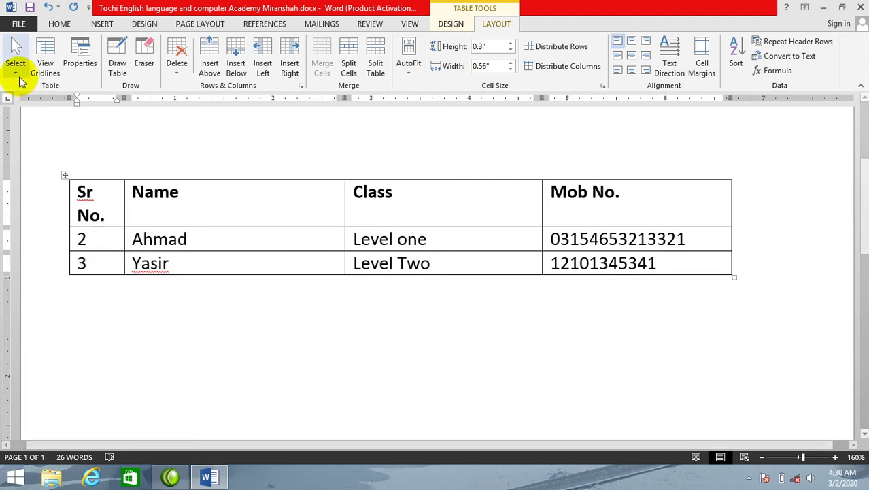
click(15, 68)
click(30, 102)
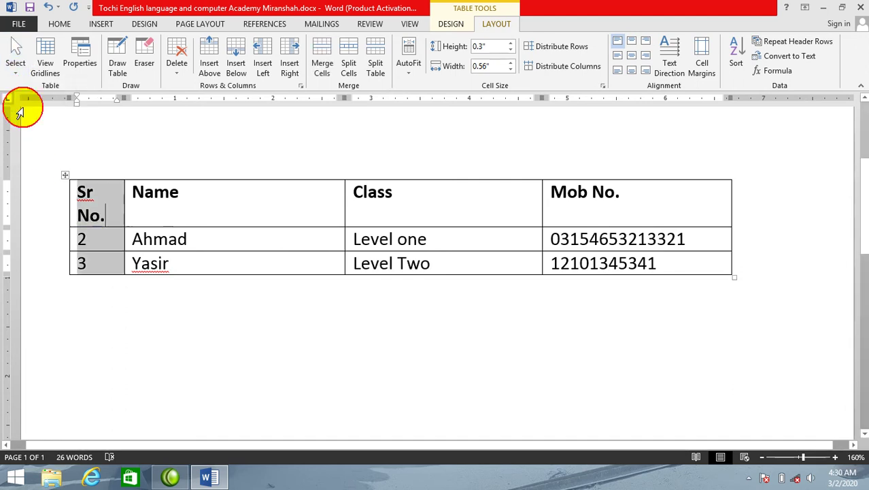
click(472, 236)
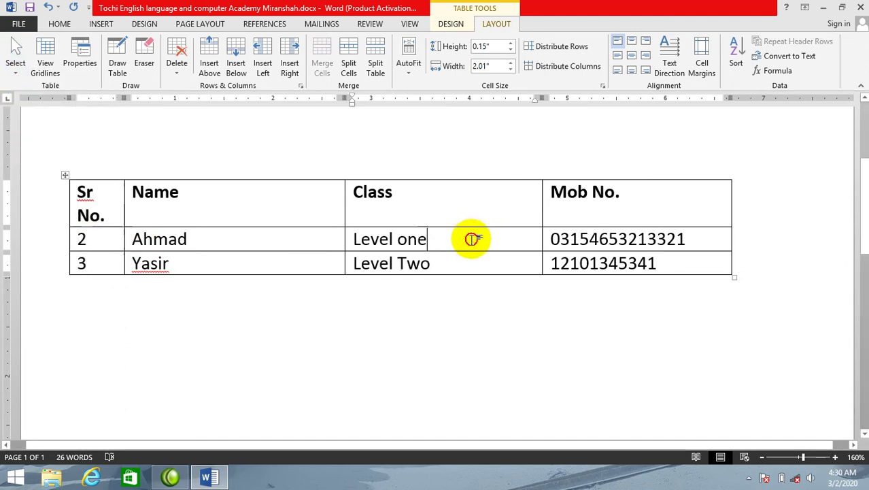
click(15, 68)
click(30, 101)
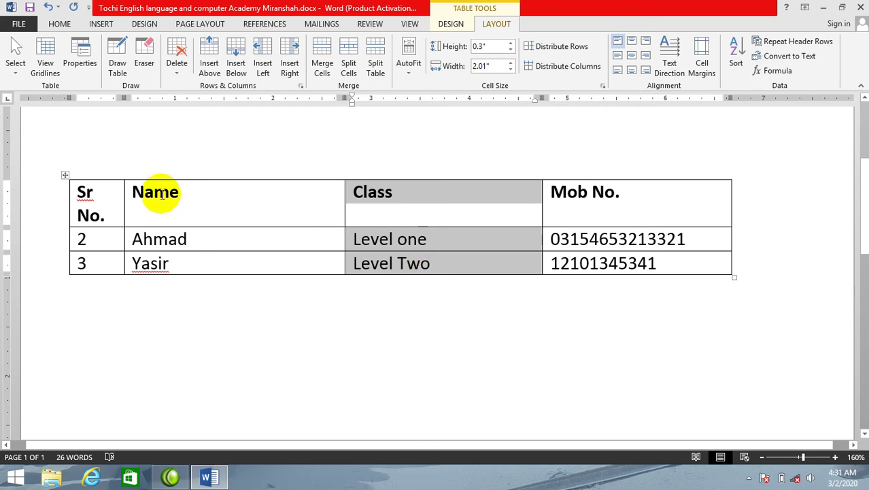
Select the second student row, then the whole table with Select > Select Table
click(189, 236)
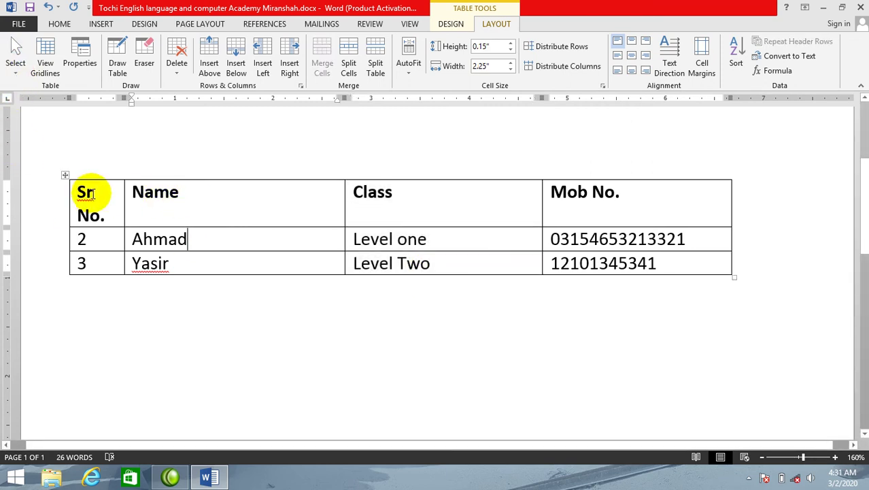
click(85, 240)
click(15, 64)
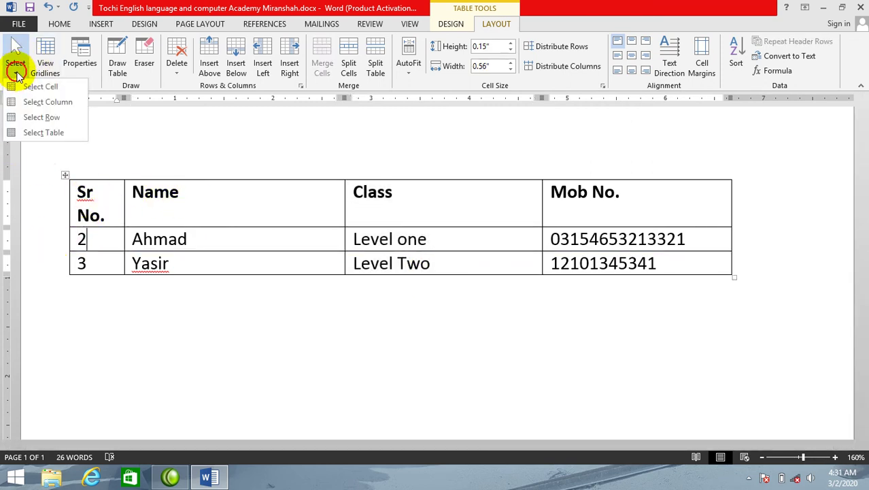
click(45, 241)
click(57, 245)
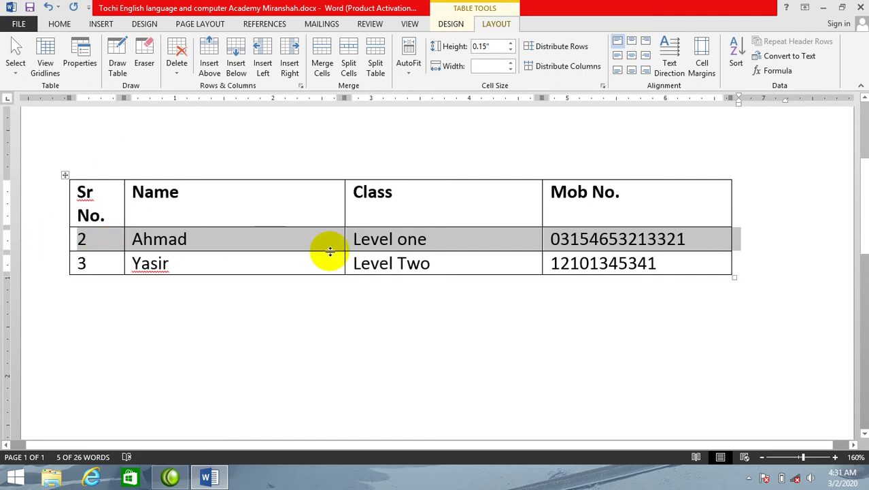
click(15, 68)
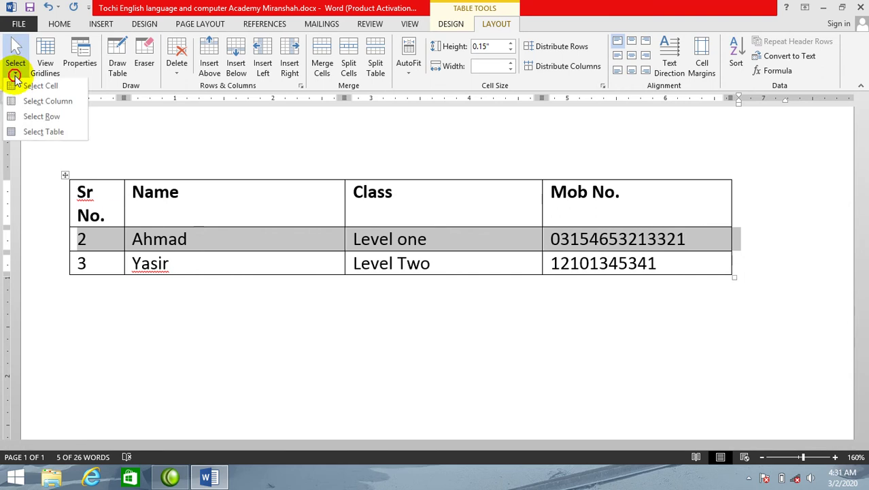
click(34, 134)
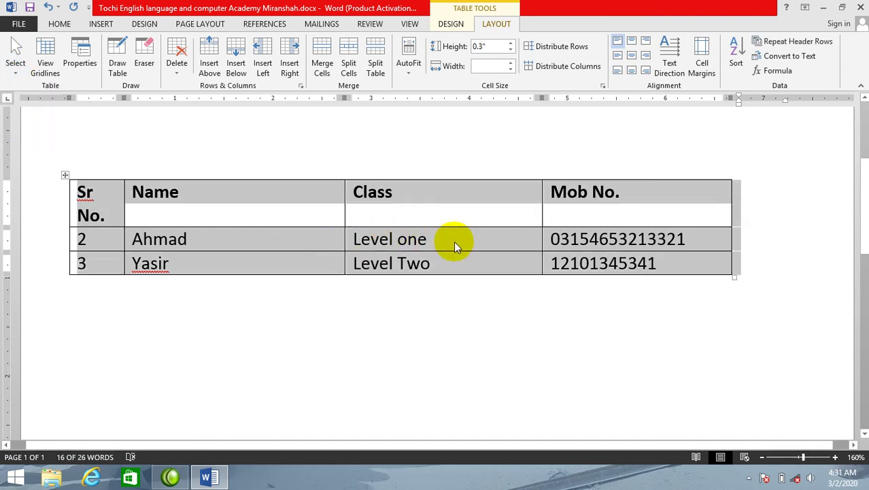
click(499, 240)
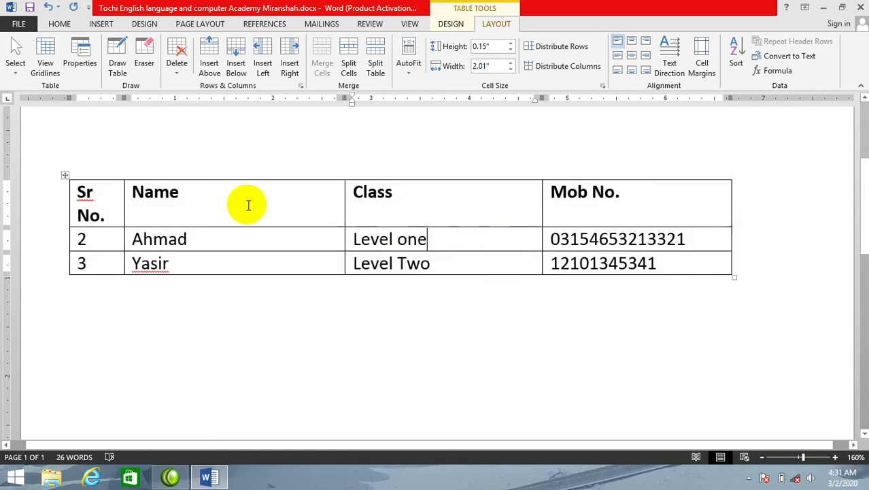
click(50, 61)
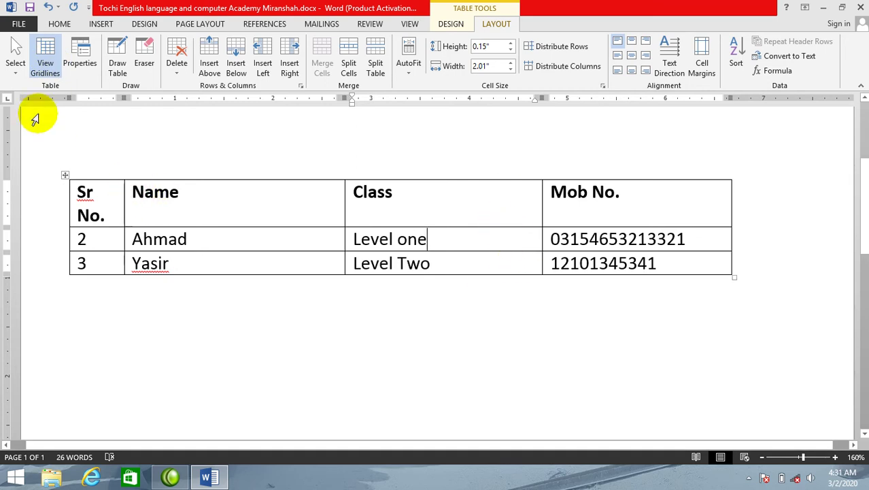
click(49, 54)
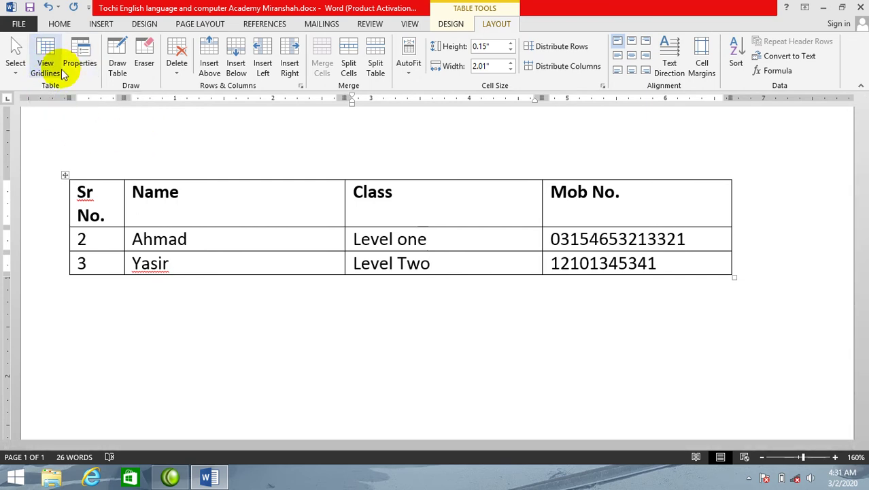
click(75, 67)
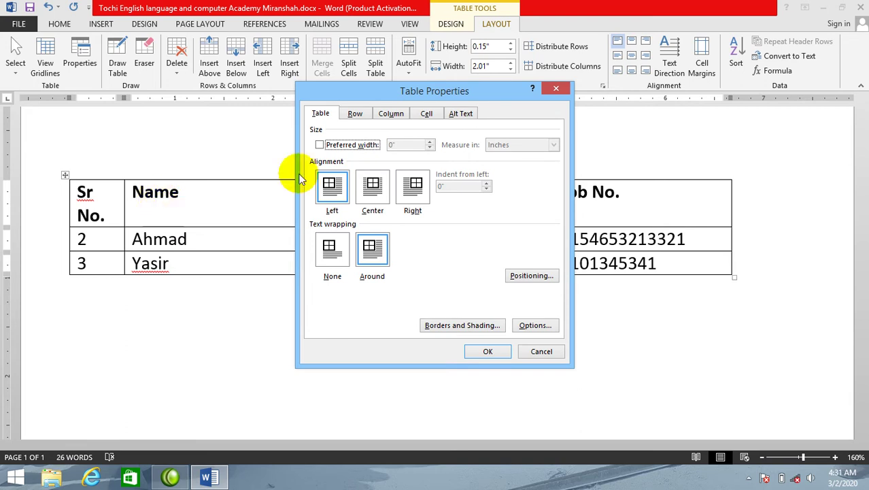
click(358, 115)
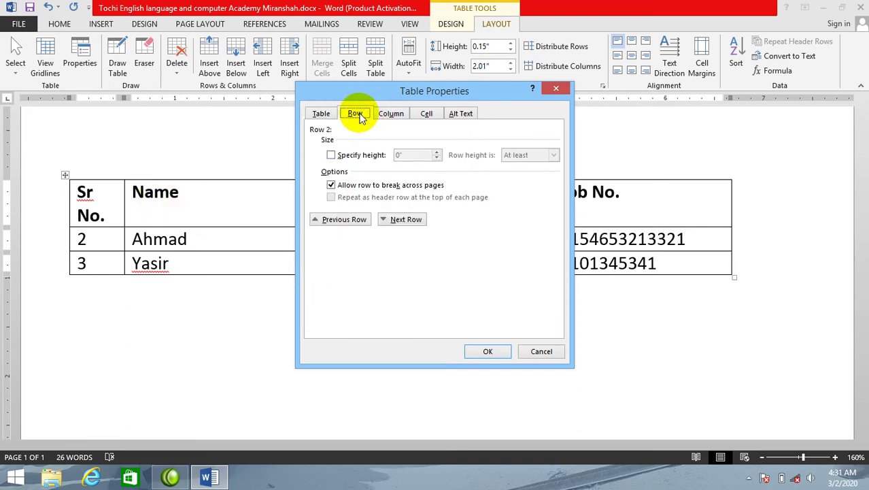
click(393, 115)
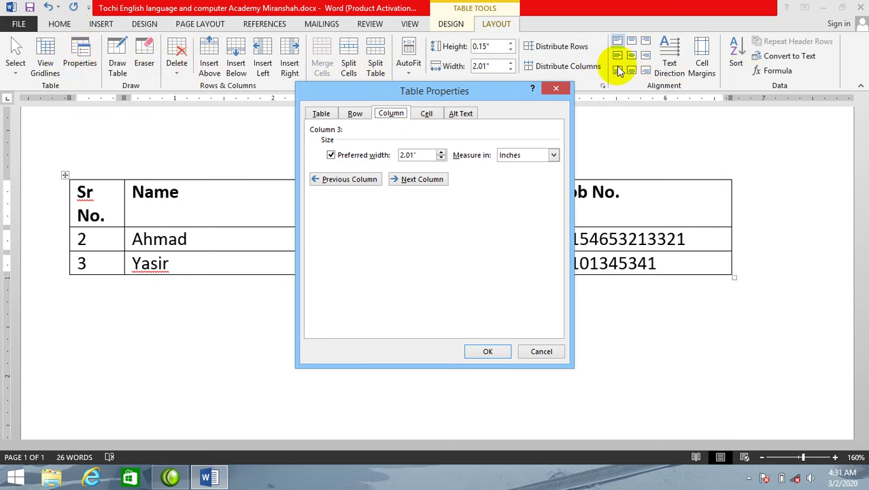
click(555, 90)
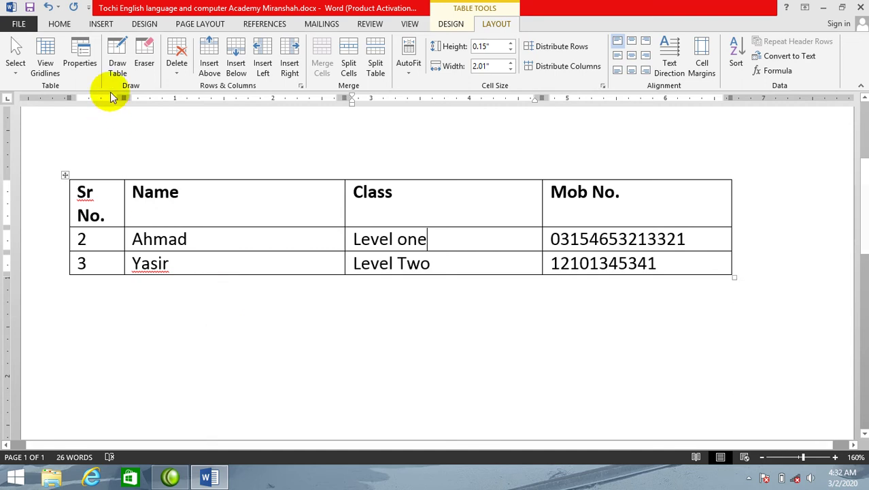
Draw a column divider inside the Name column and start typing the F/N header
click(117, 62)
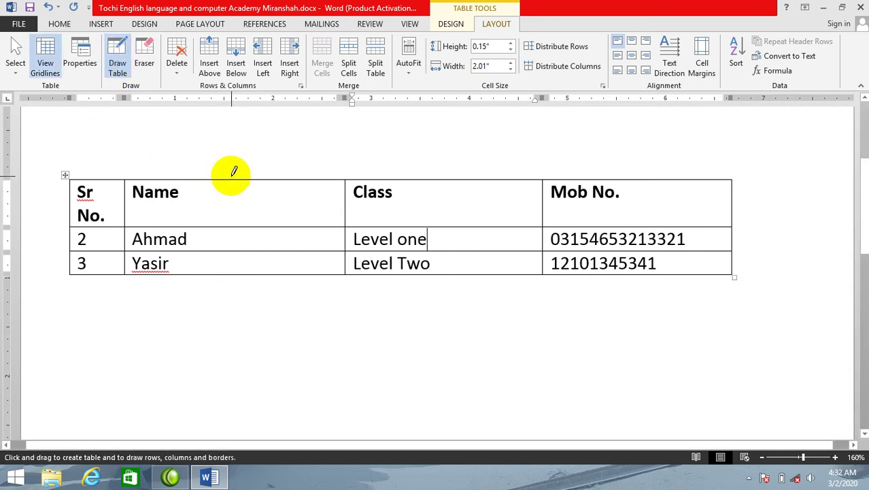
drag(231, 176, 233, 287)
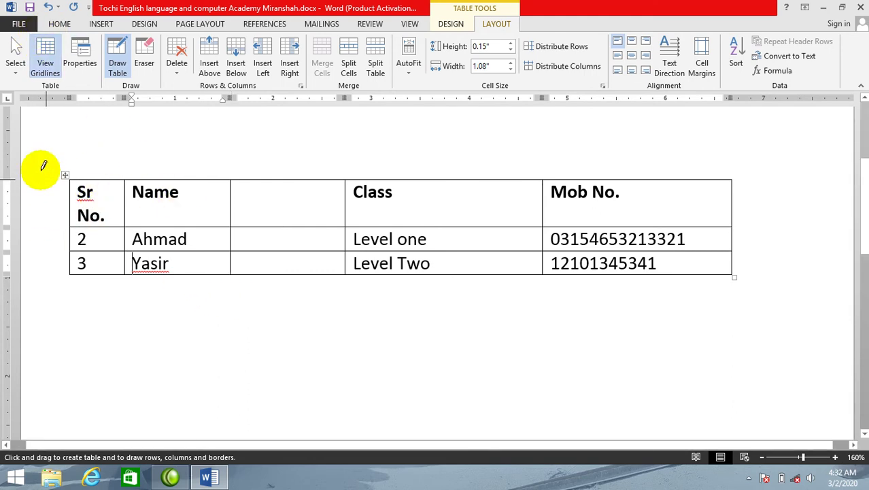
click(265, 195)
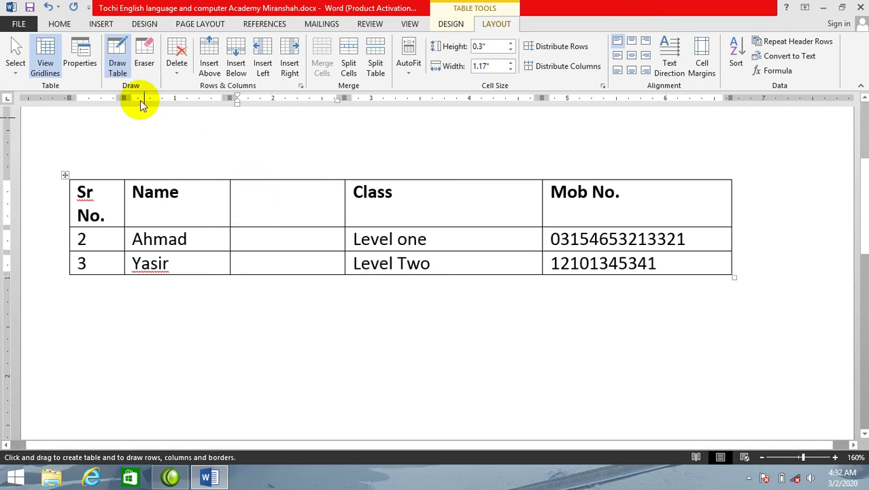
click(116, 58)
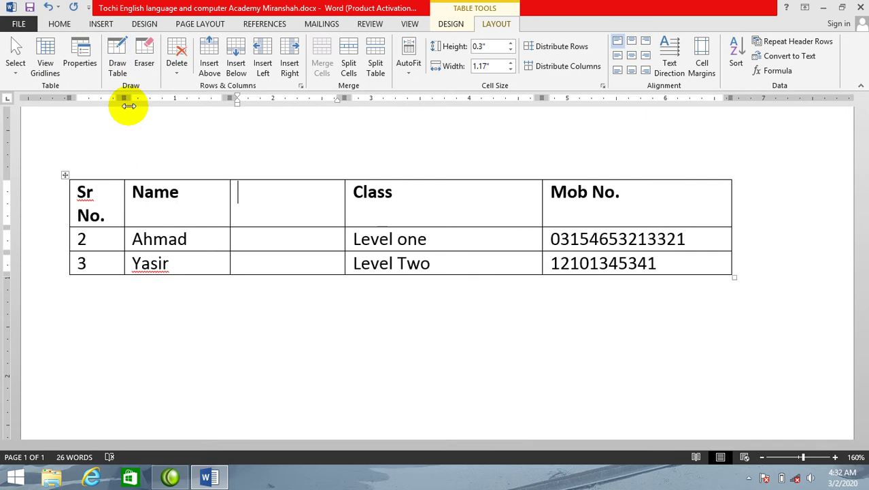
click(120, 68)
click(120, 67)
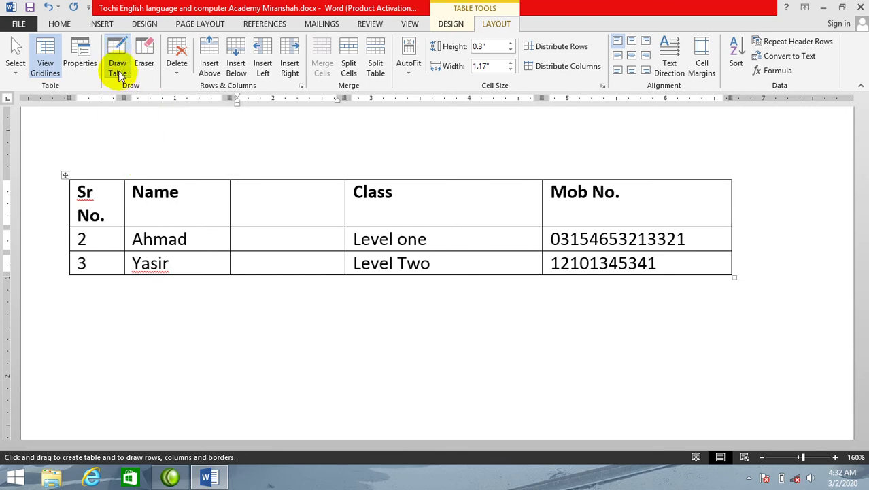
click(119, 71)
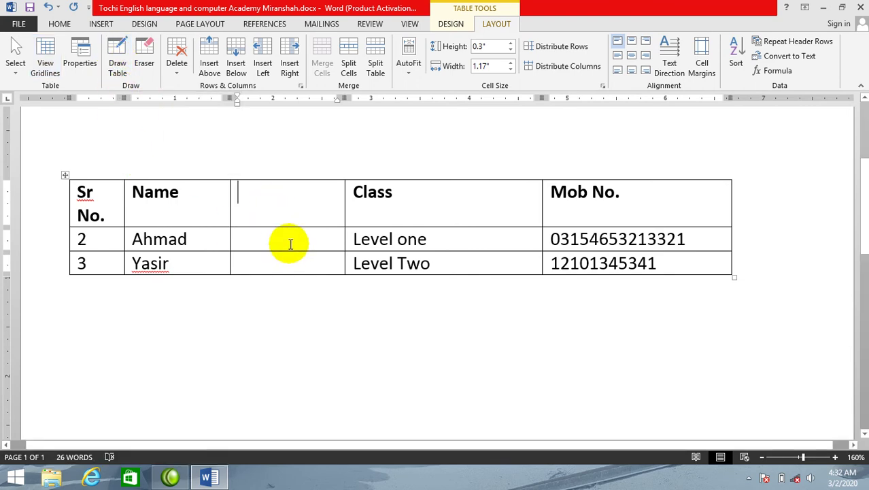
text(F/Name)
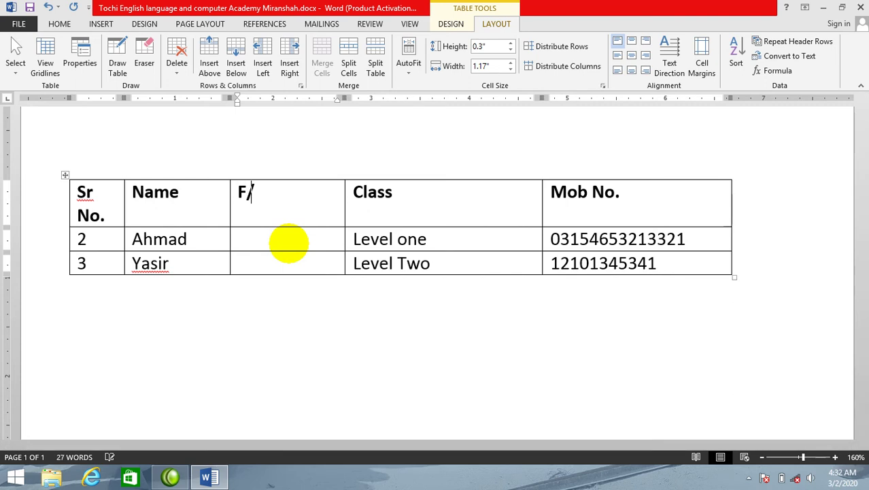
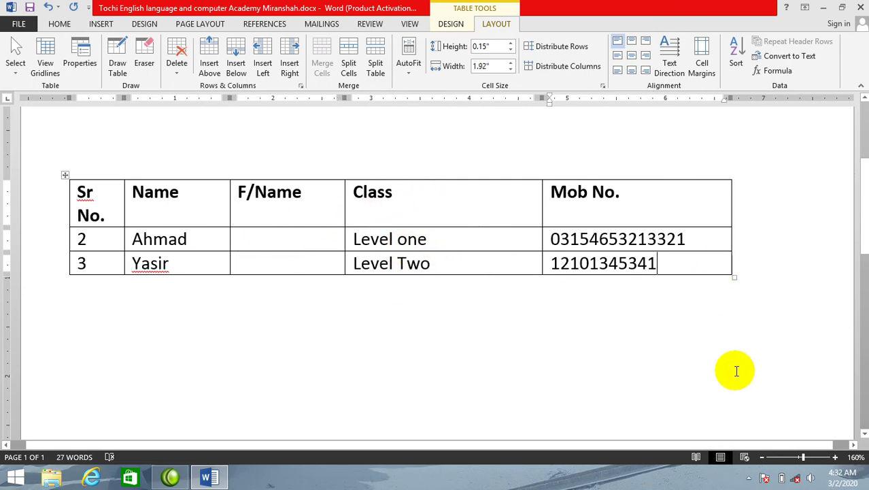
Append two blank rows below the last student row using Tab in the final cell
key(Tab)
key(Tab)
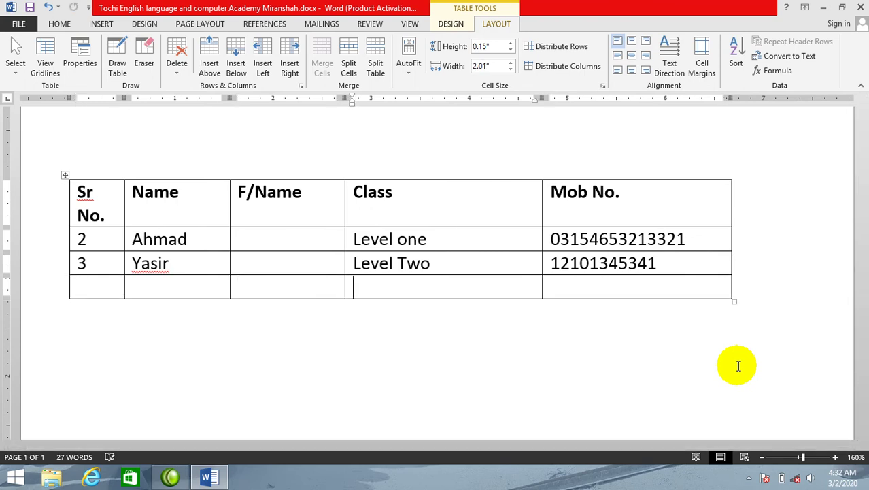
key(Tab)
key(Tab)
key(Tab)
click(360, 314)
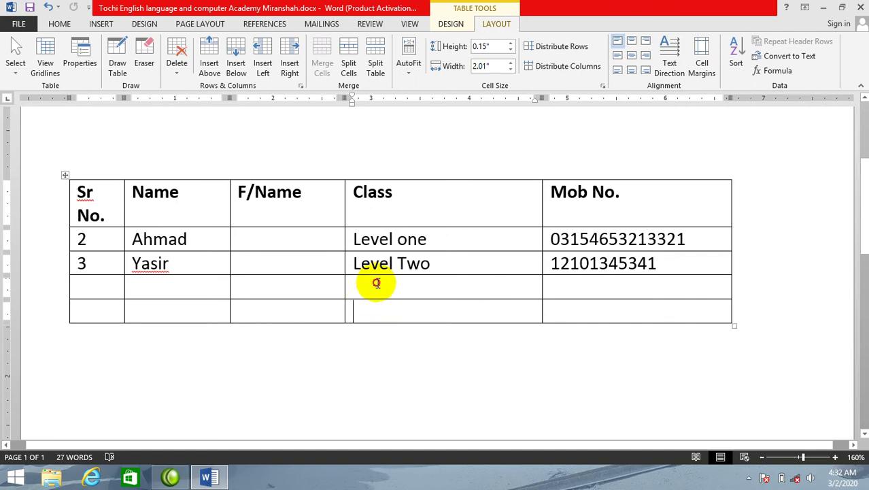
drag(377, 285, 269, 294)
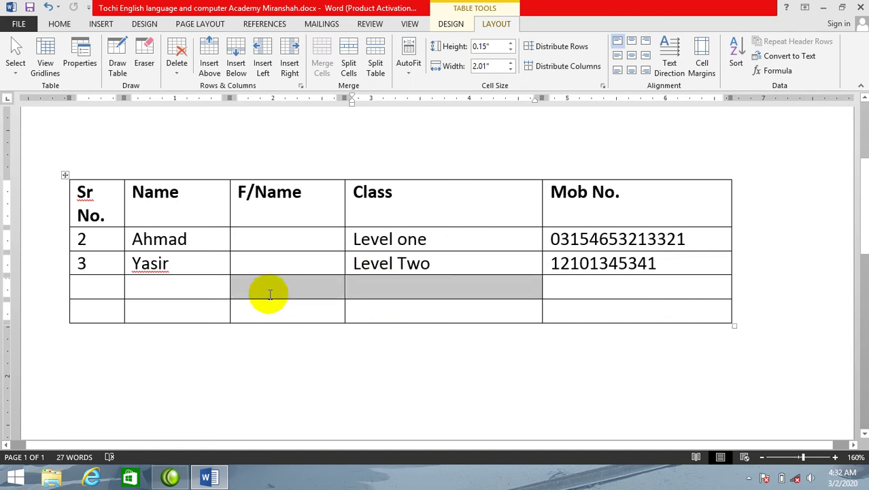
click(292, 310)
click(304, 314)
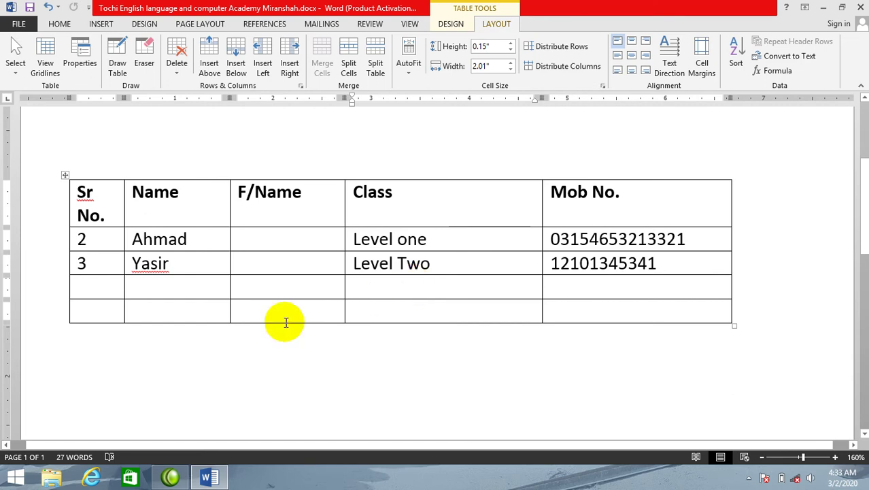
Select the F/Name and Class cells of the first blank row and merge them
drag(255, 315, 77, 325)
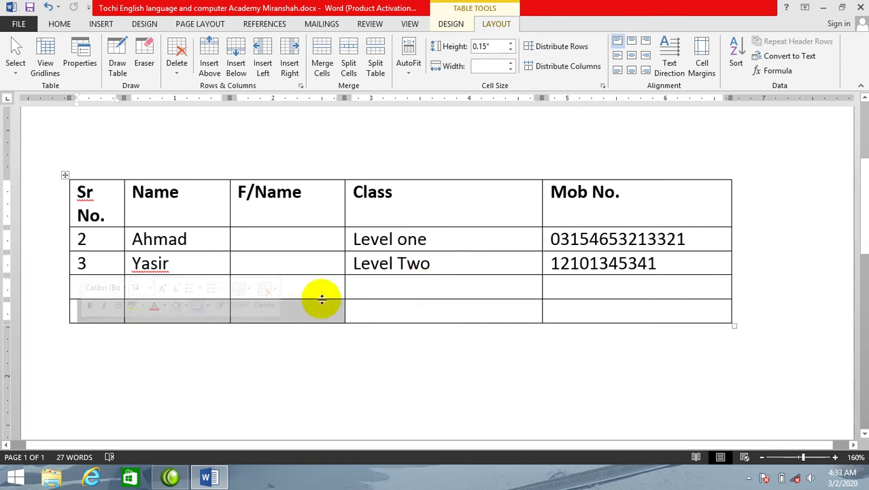
click(390, 306)
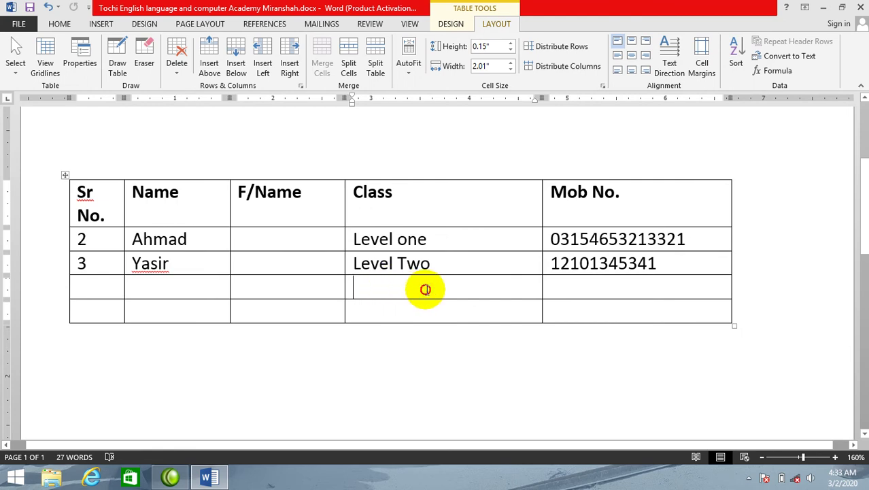
drag(369, 287, 315, 289)
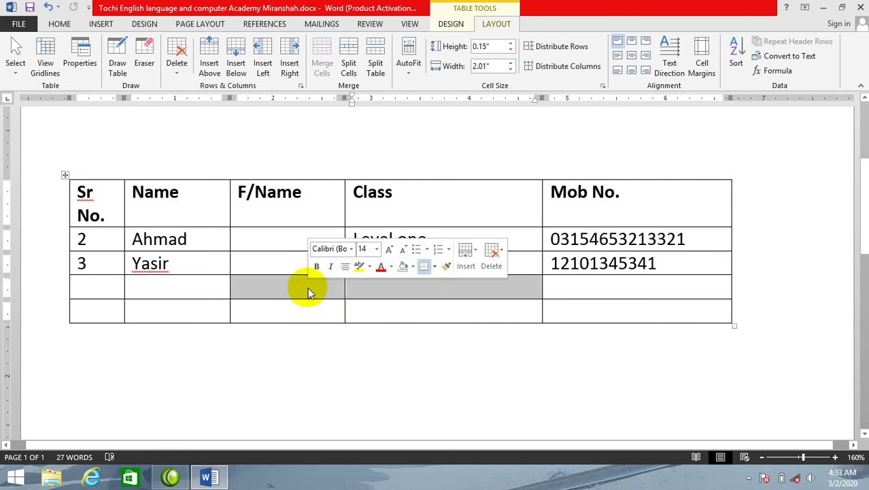
click(439, 288)
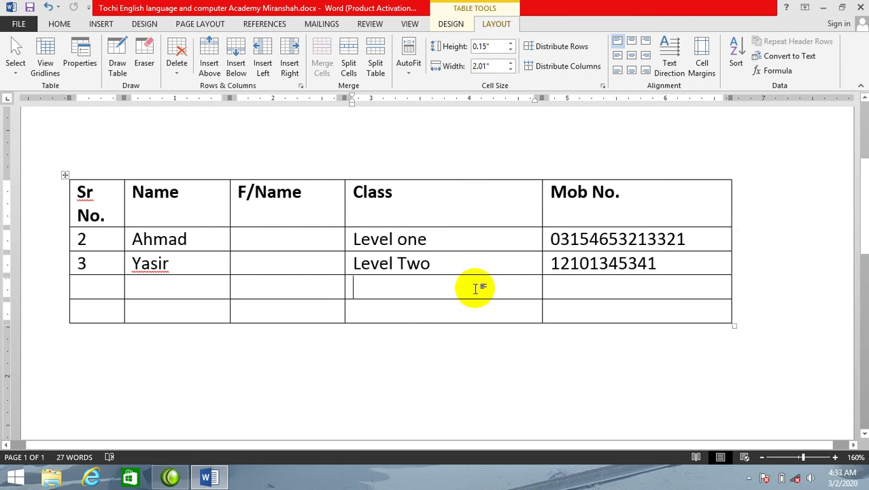
drag(479, 288, 279, 291)
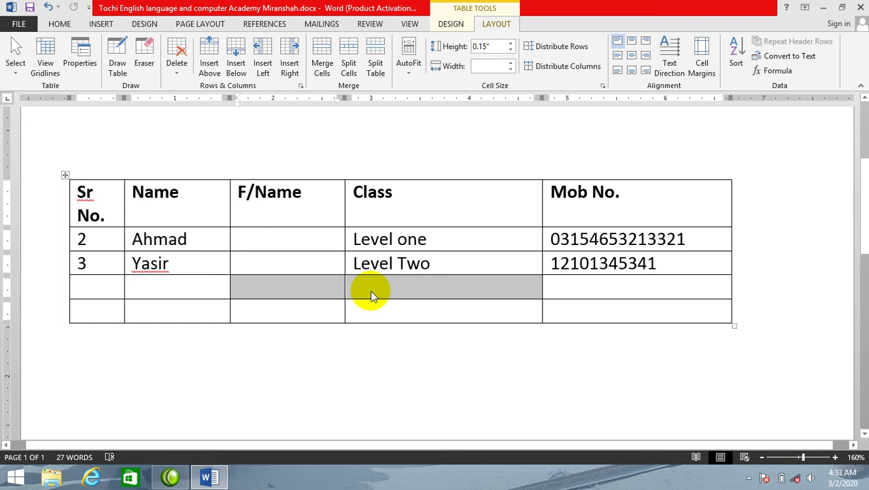
click(317, 65)
click(385, 313)
click(408, 282)
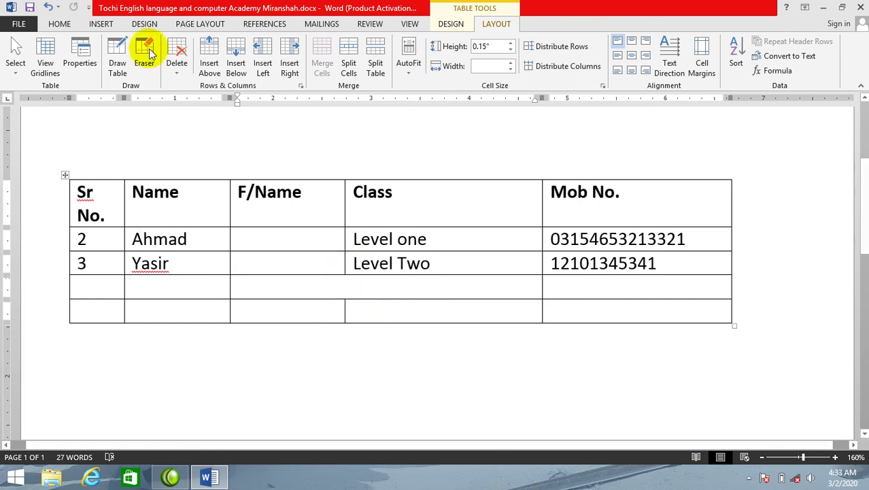
Draw a border through the two new rows, then erase borders joining their Sr No., F/Name–Class and Mob No. cells
click(115, 60)
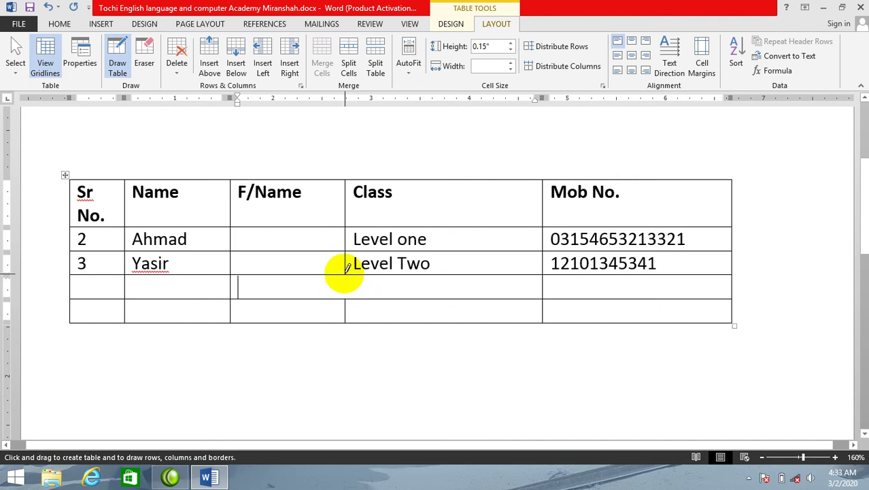
drag(347, 267, 345, 316)
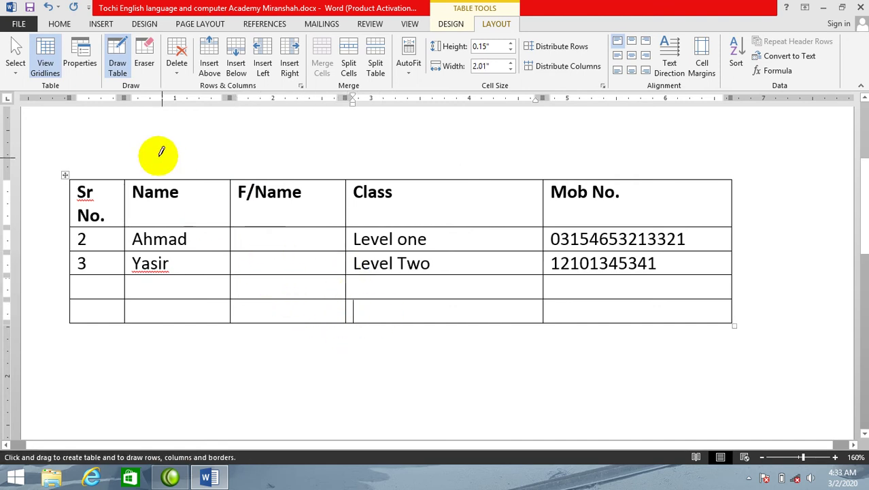
click(147, 63)
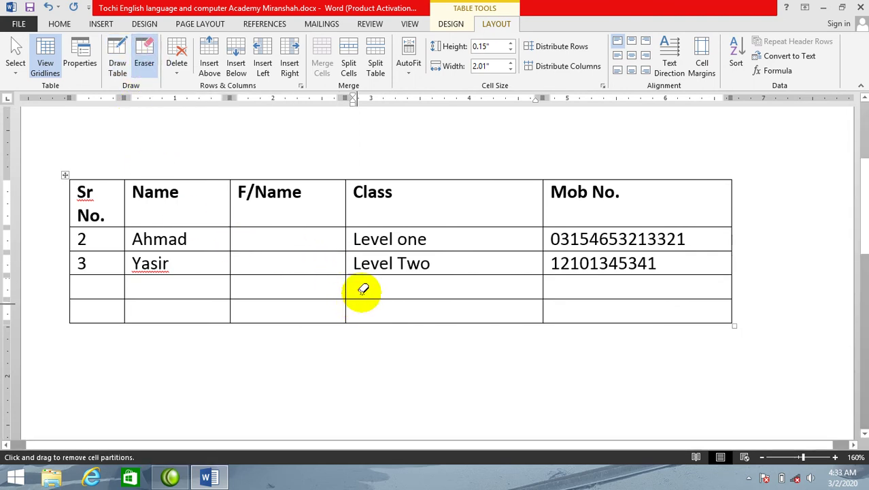
drag(401, 289, 257, 286)
drag(374, 282, 294, 286)
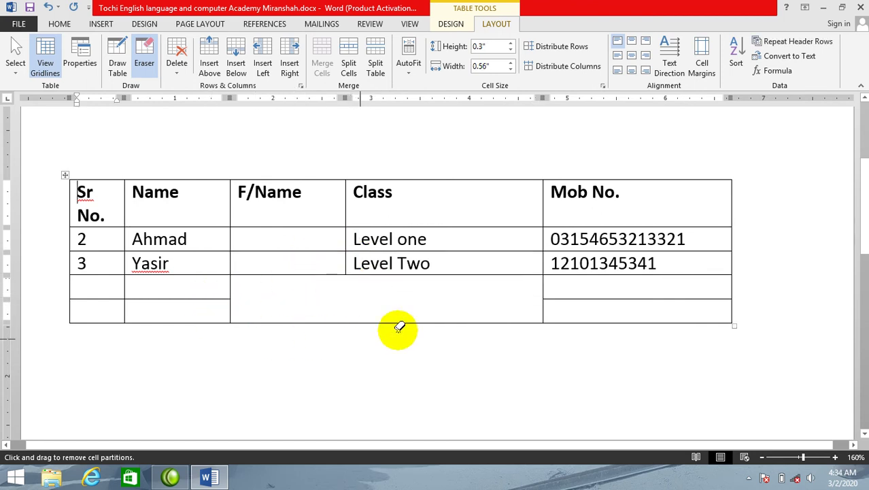
click(615, 299)
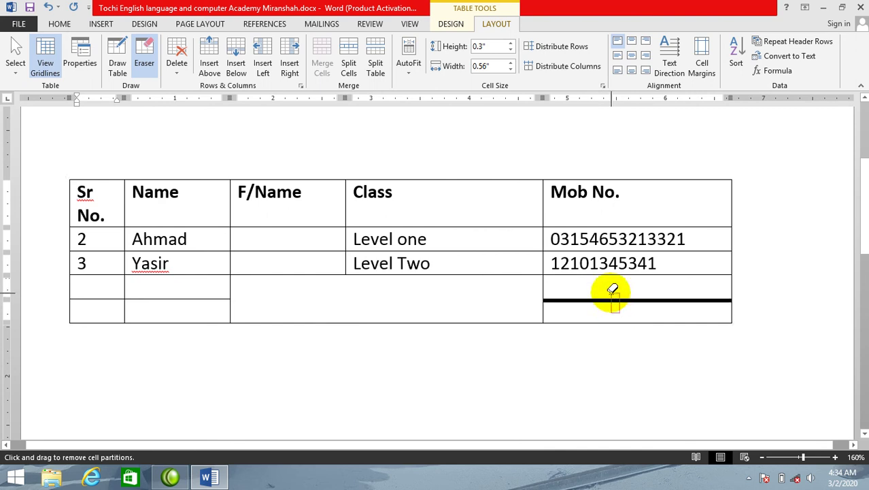
click(107, 300)
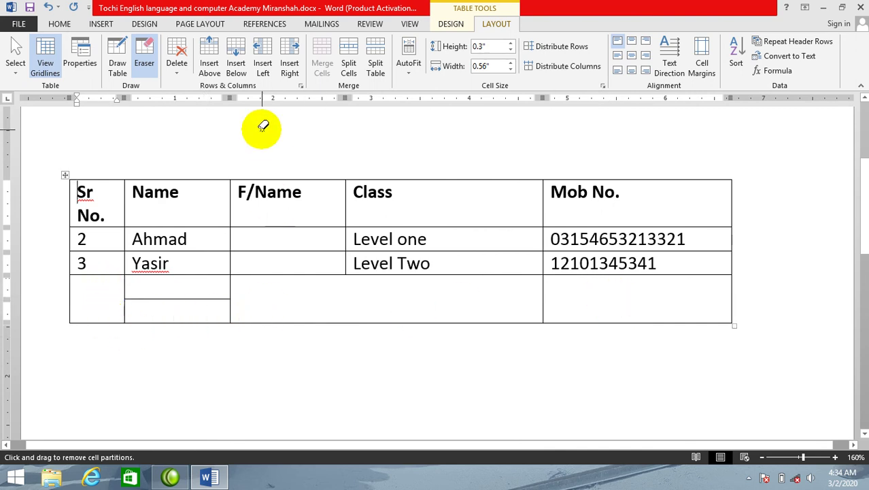
mouse_move(57, 149)
mouse_down()
mouse_move(255, 310)
mouse_move(767, 359)
mouse_up()
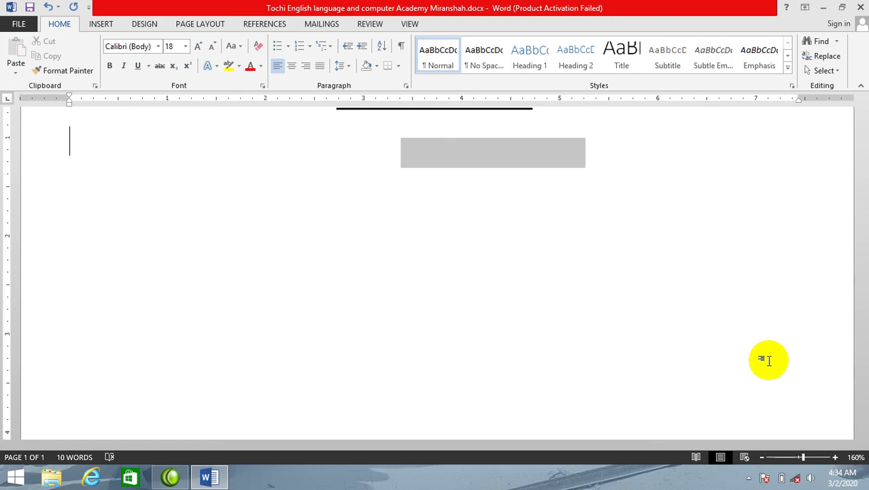
click(76, 12)
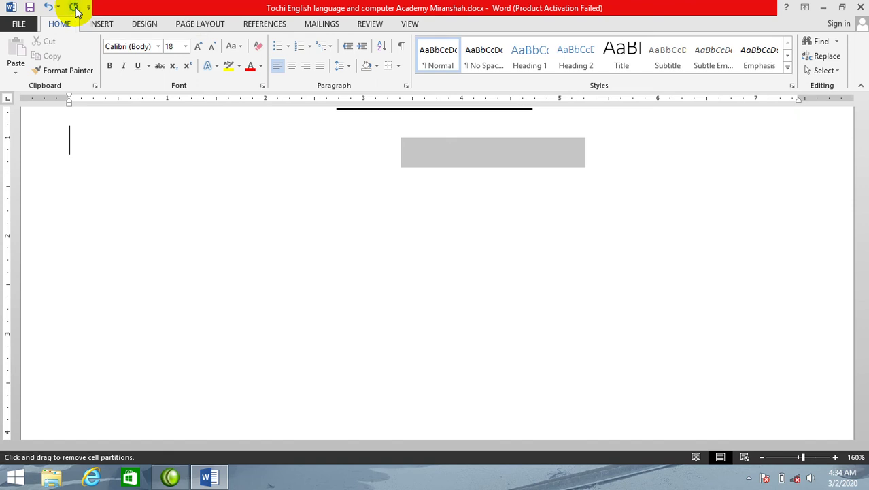
click(59, 8)
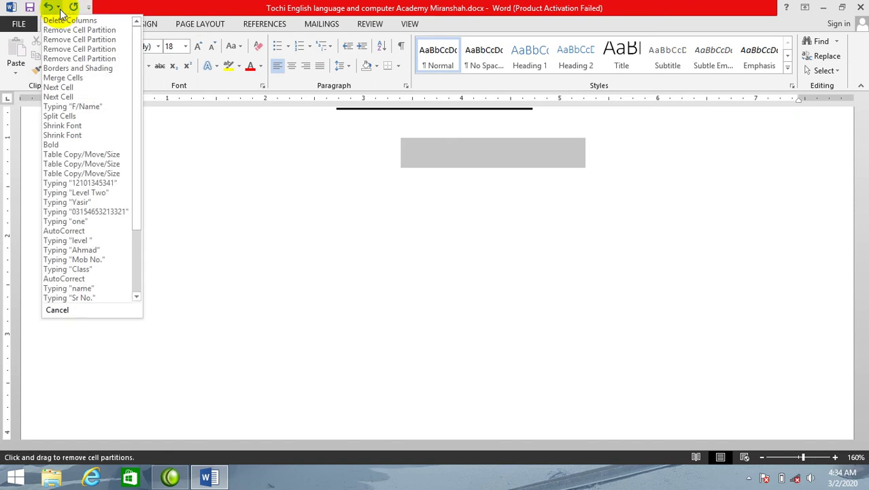
click(48, 8)
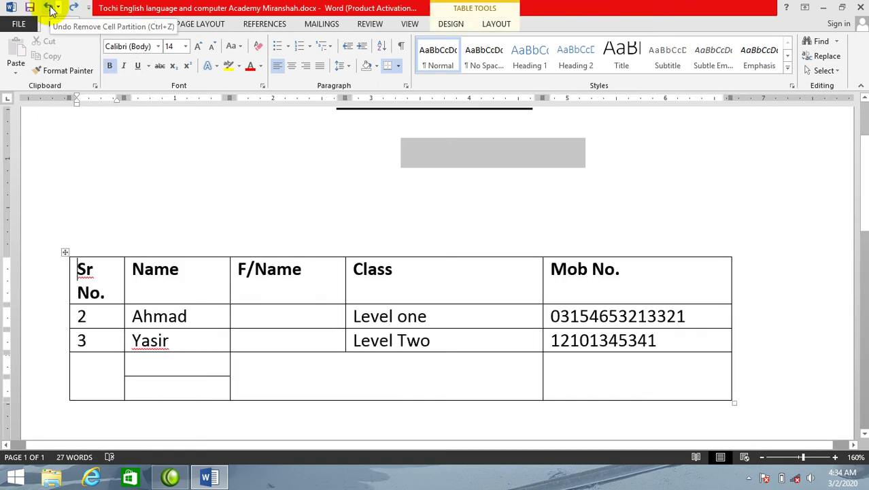
click(51, 12)
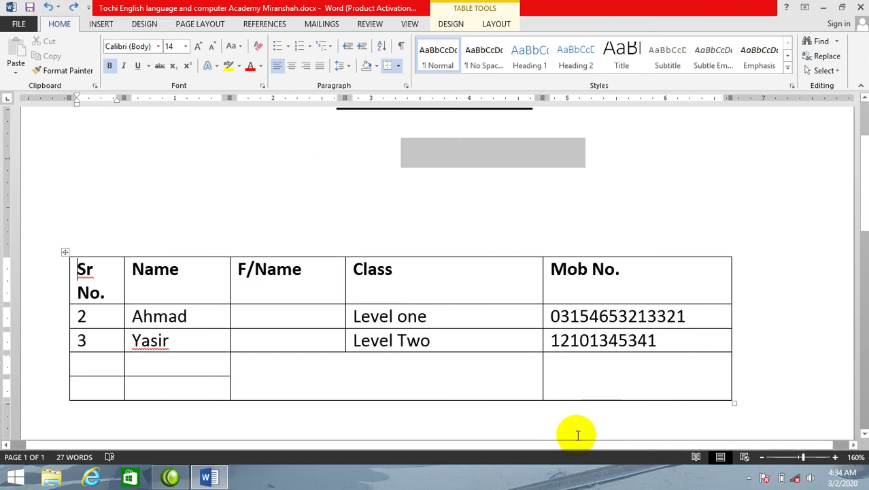
key(ctrl+z)
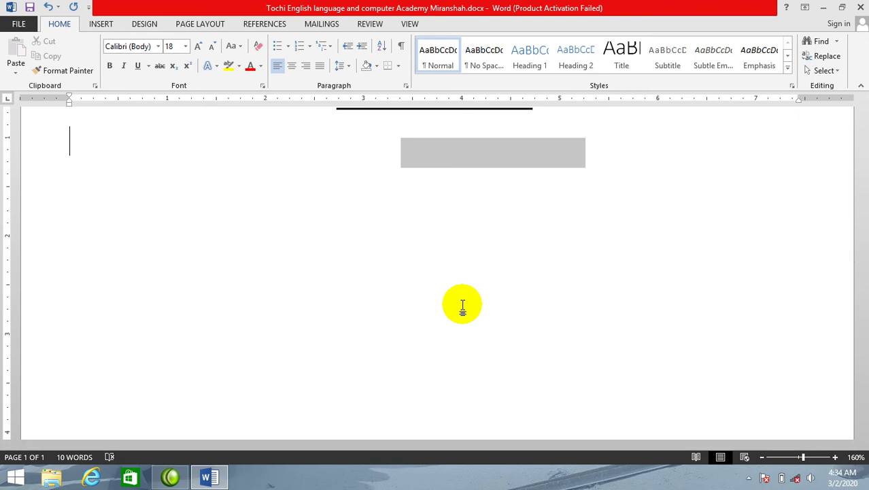
key(ctrl+z)
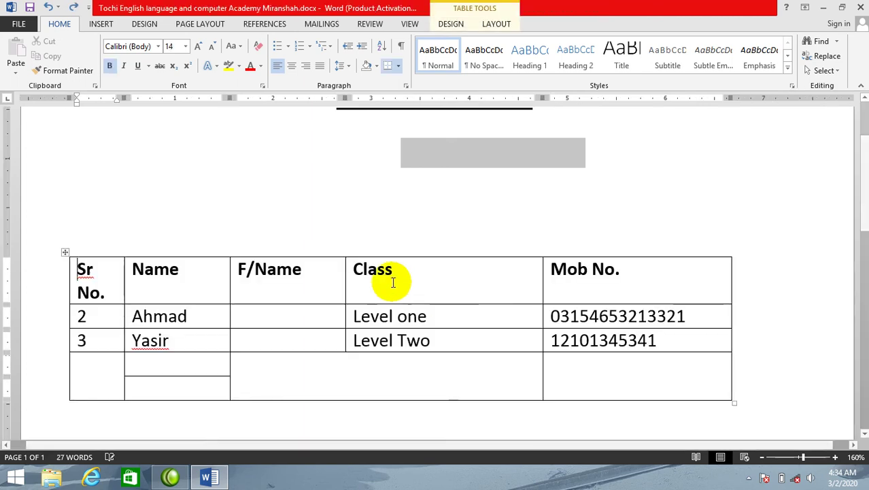
click(496, 26)
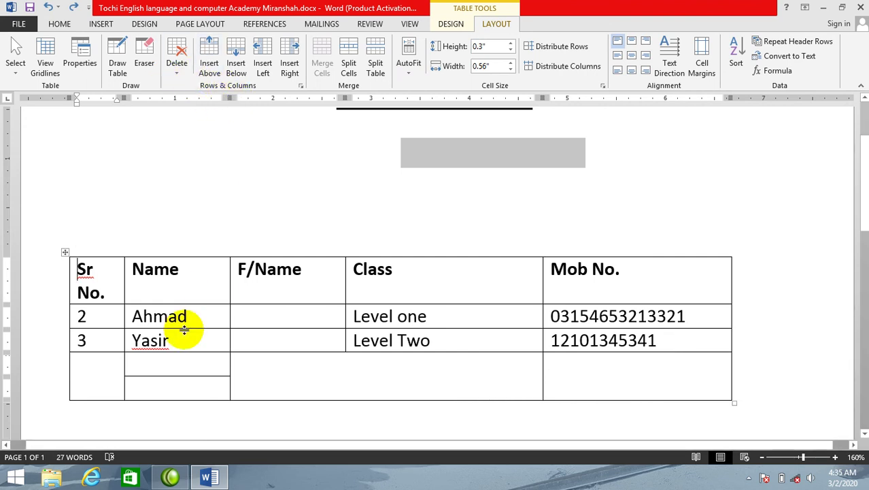
Insert an empty row above the row numbered 2
click(151, 344)
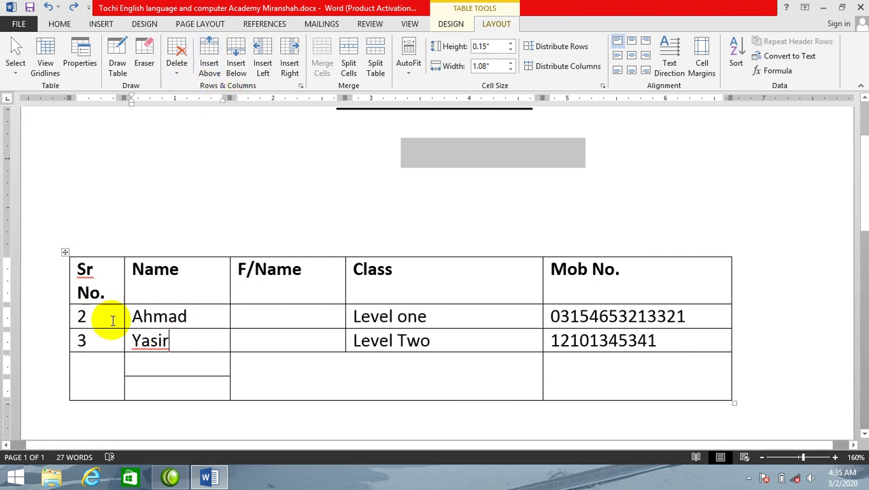
click(87, 314)
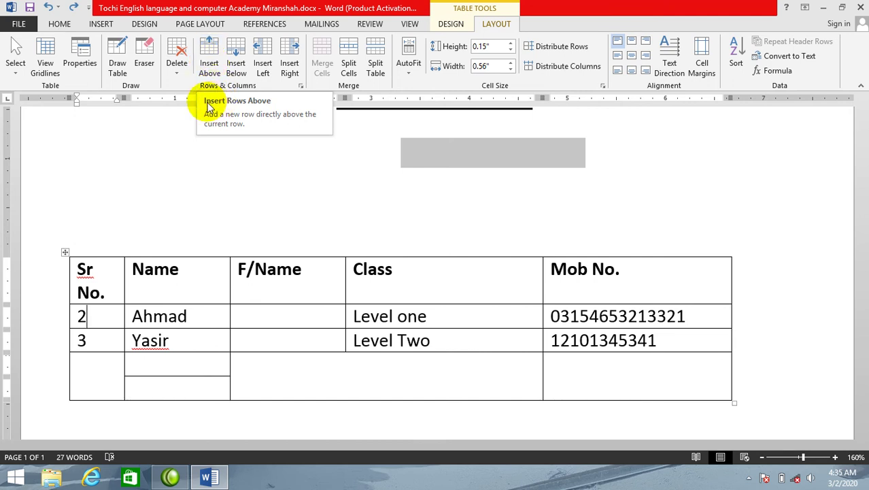
click(206, 46)
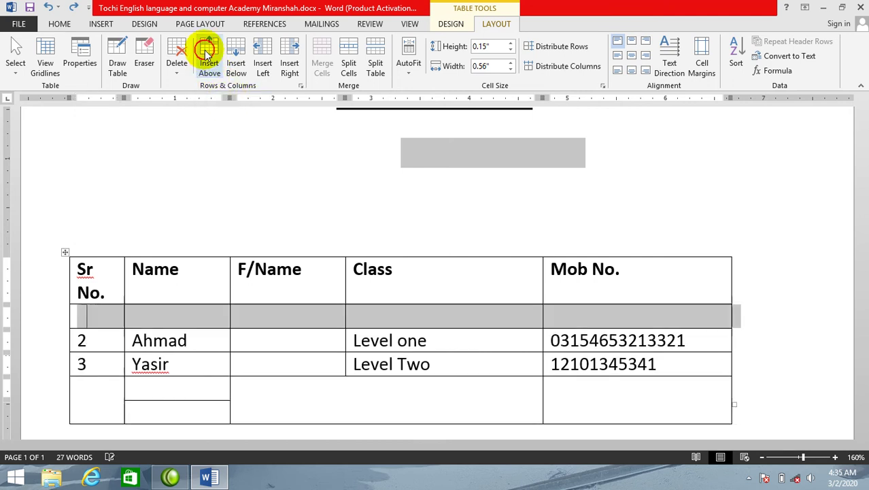
Fill the new row with 1, the student's name, father's name, Level four and mobile number
click(120, 321)
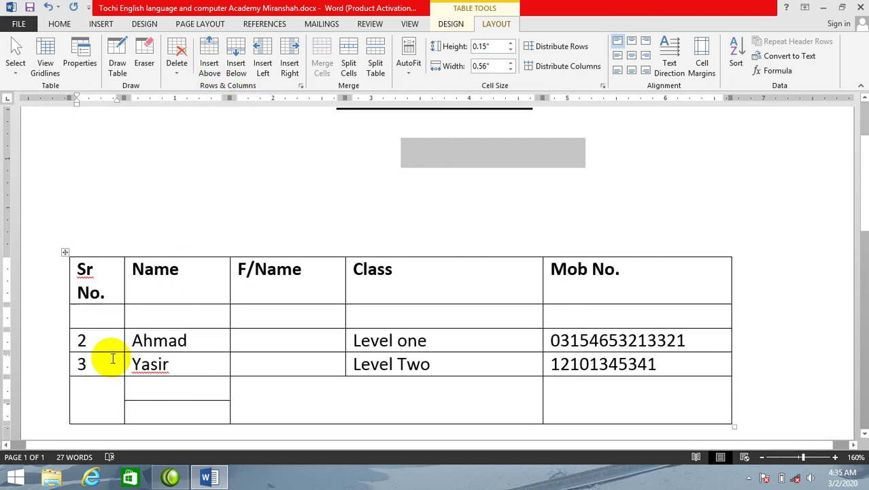
text(1)
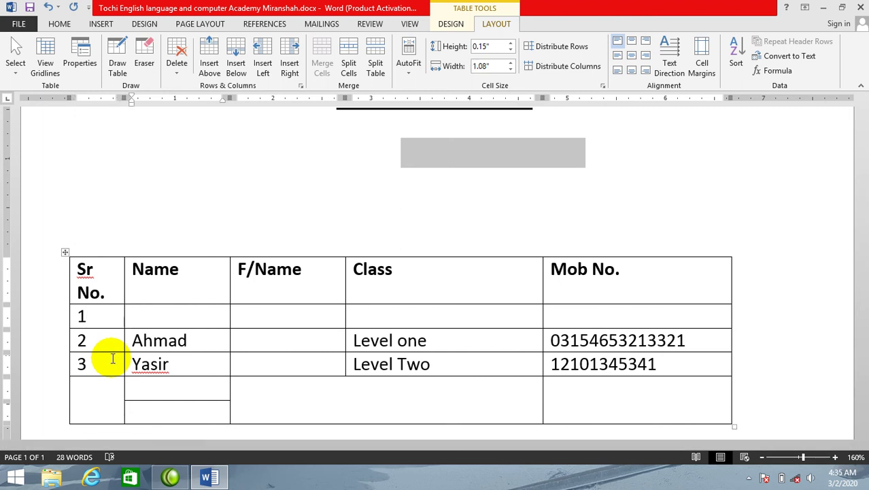
key(Tab)
text(Juniad)
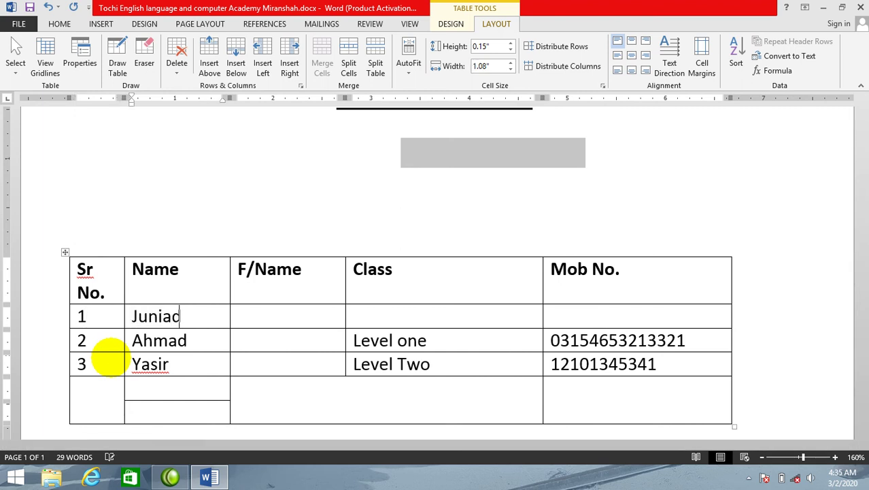
key(Tab)
text(Level fou)
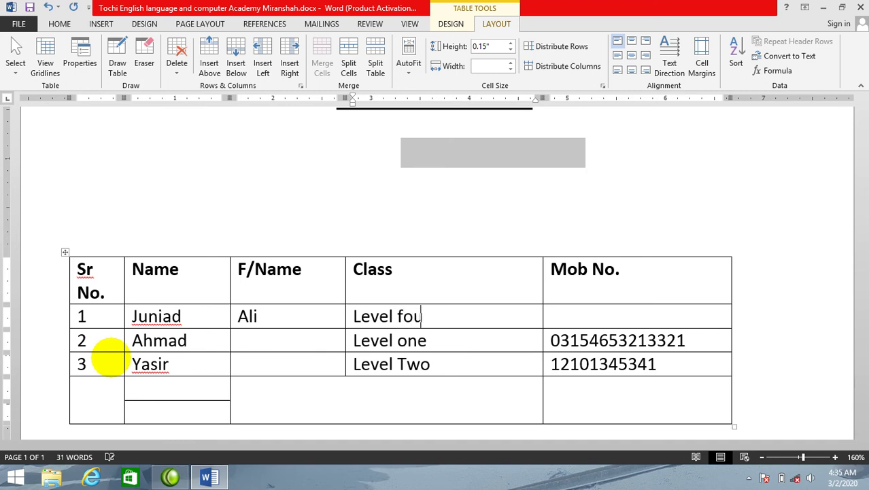
text(r)
key(Tab)
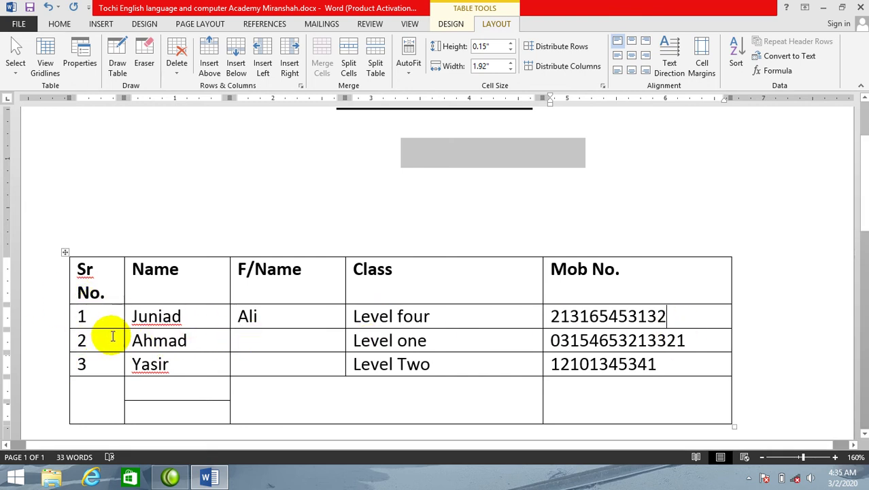
click(111, 342)
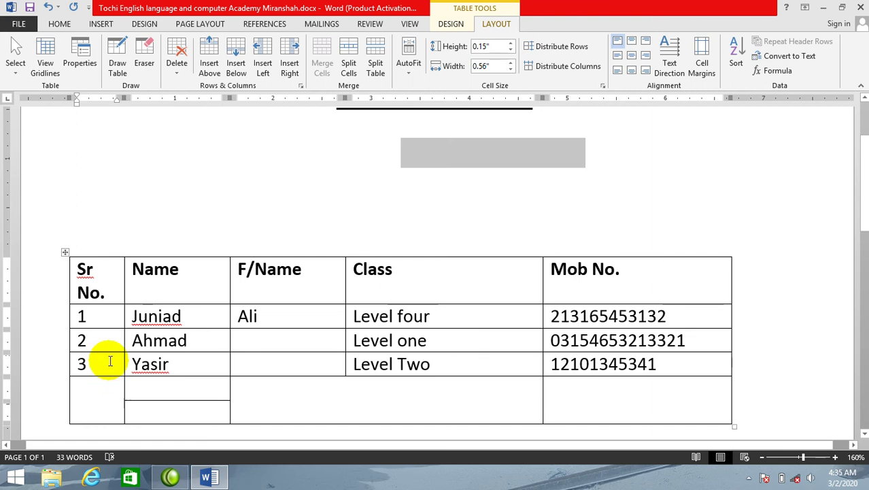
Insert a blank row below row 2
click(237, 68)
click(201, 364)
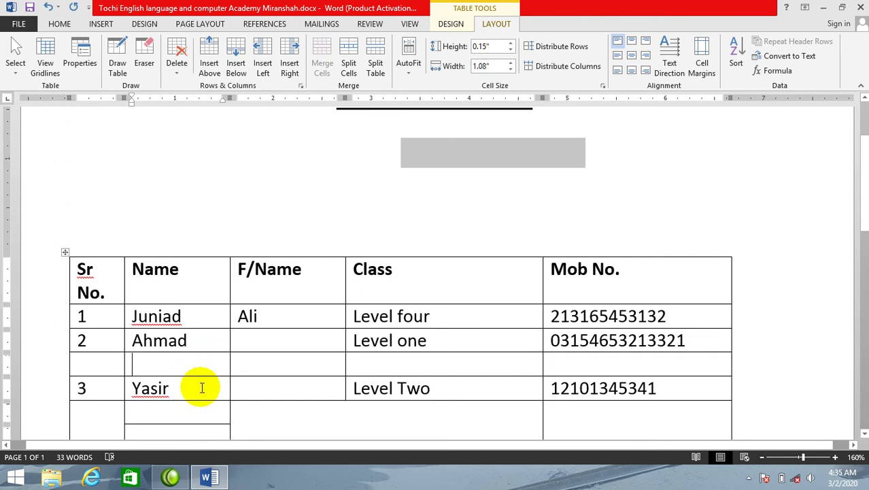
scroll(202, 374, down, 1)
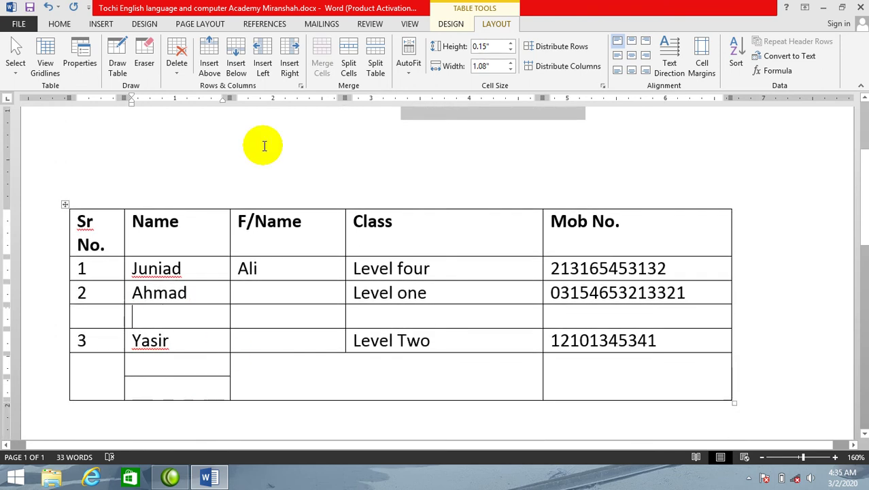
Add a new column left of Name headed 'Roll No.'
click(654, 236)
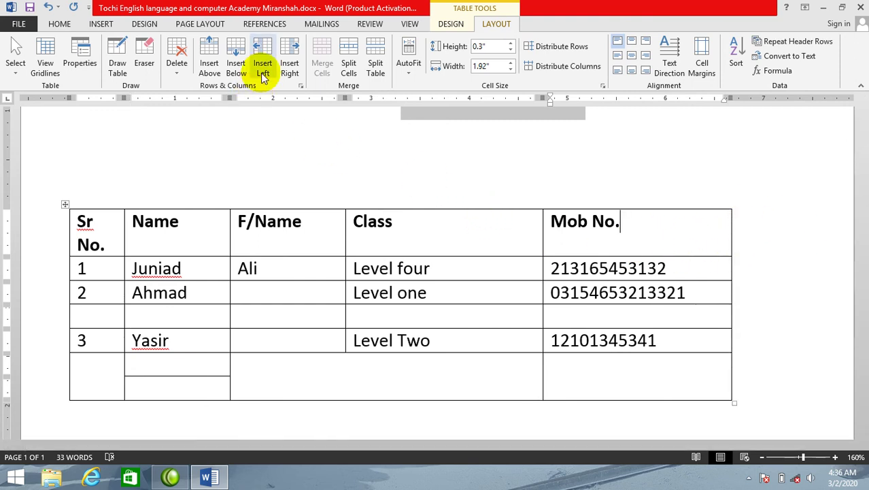
click(97, 231)
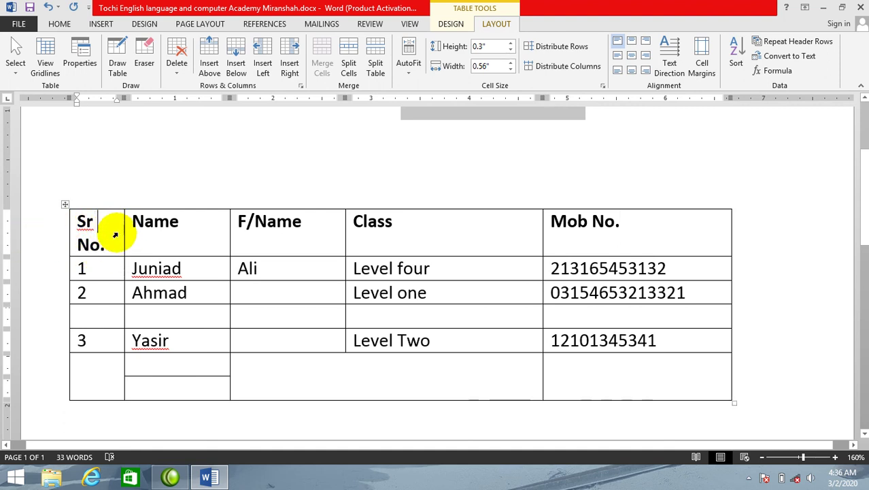
click(153, 235)
click(130, 238)
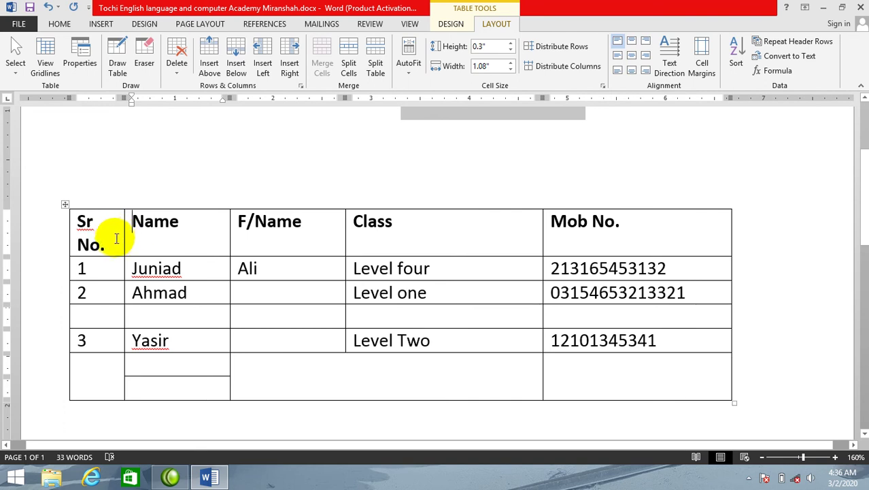
click(267, 73)
click(177, 233)
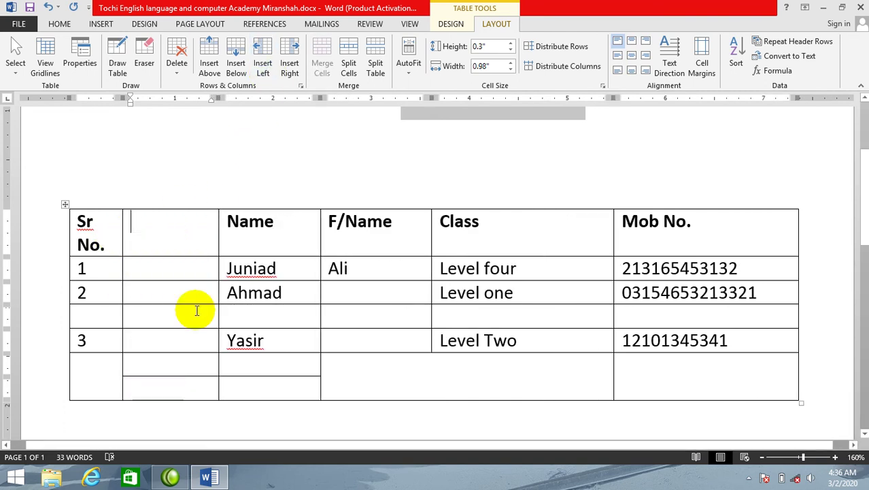
text(Roll O)
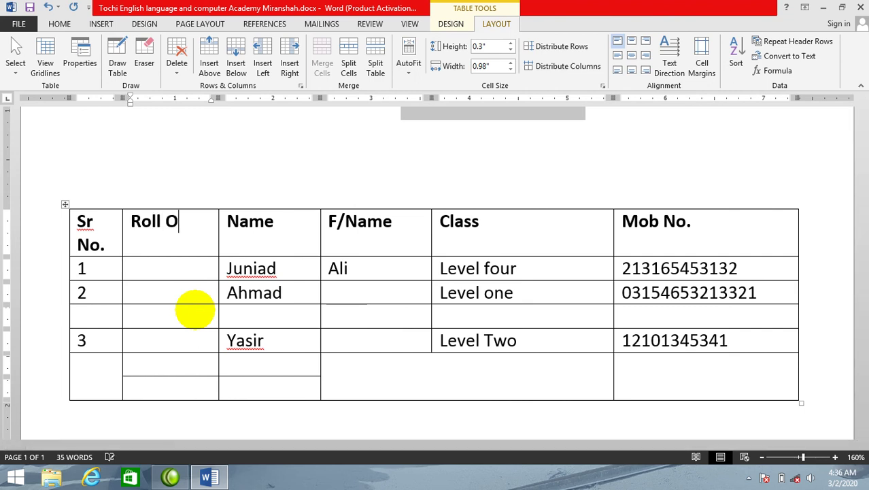
key(BackSpace)
text(No.)
Insert a column right of Mob No. and give it the header 'Address'
click(760, 238)
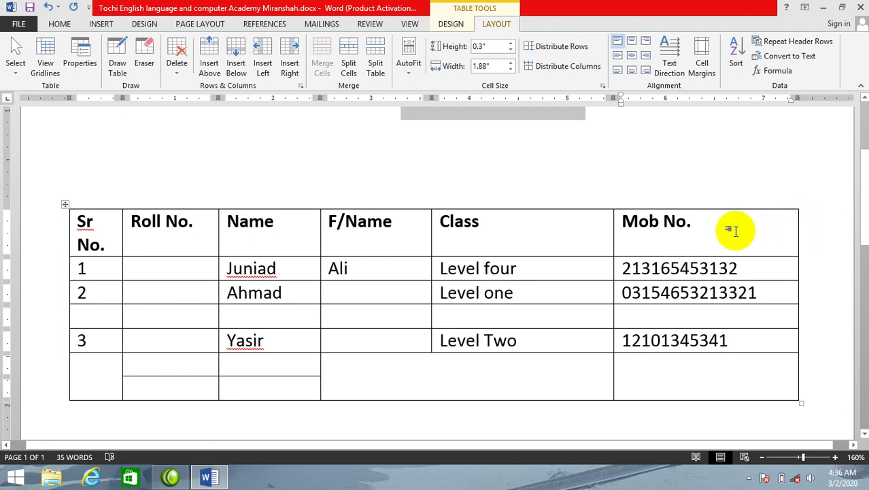
click(289, 75)
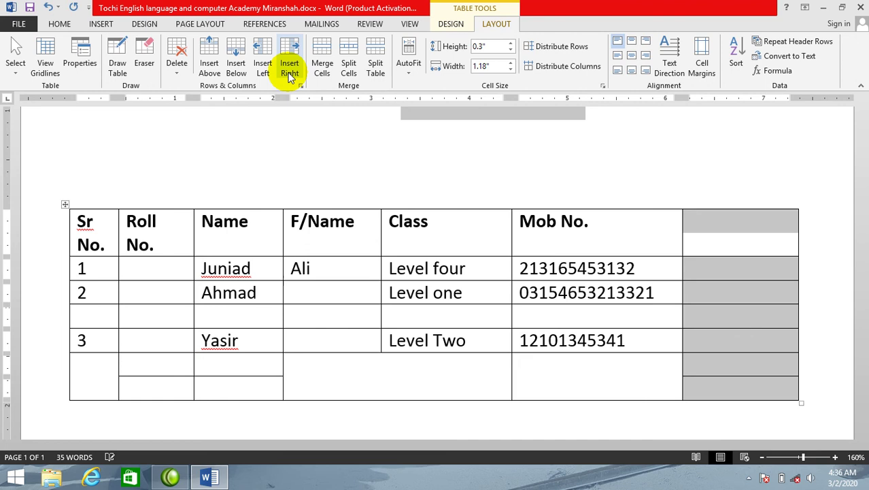
click(710, 233)
text(Addres)
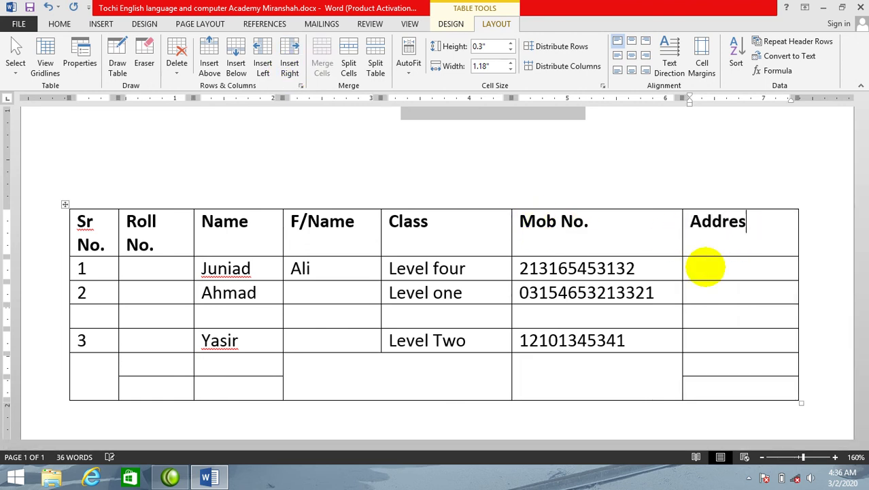
click(707, 268)
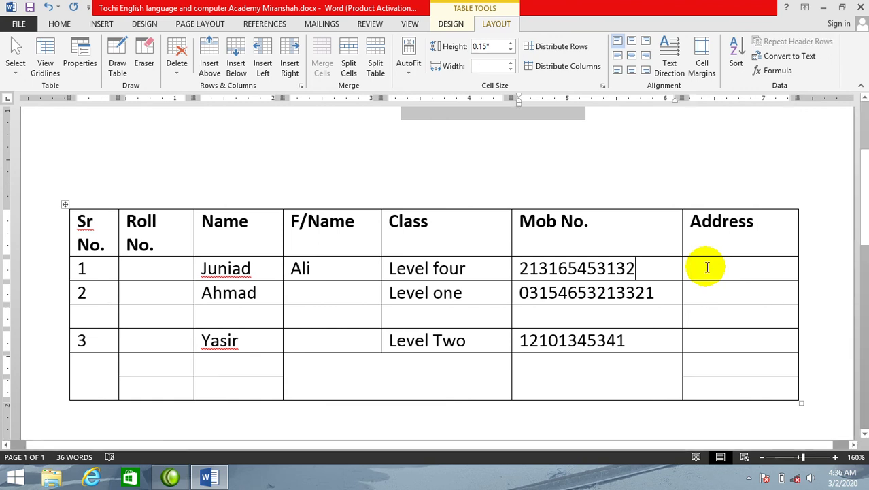
key(Left)
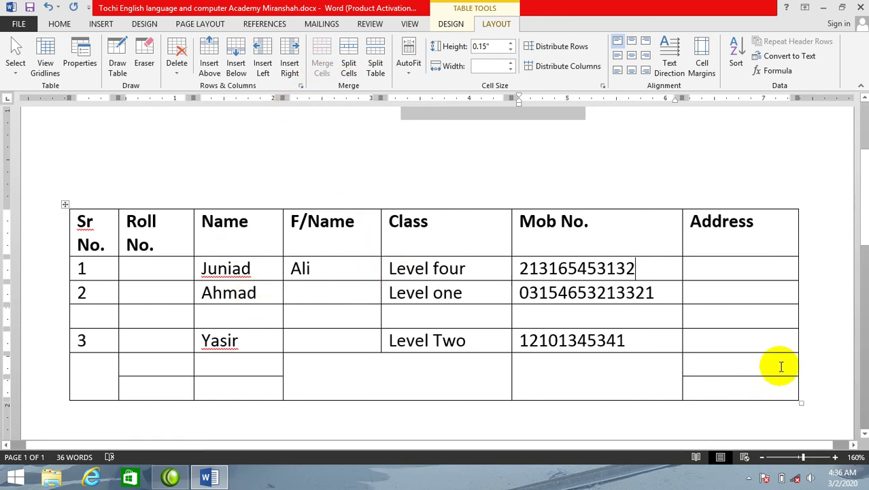
Select the two split bottom rows and remove them with Delete Rows
mouse_move(789, 364)
mouse_down()
mouse_move(58, 388)
mouse_move(84, 378)
mouse_up()
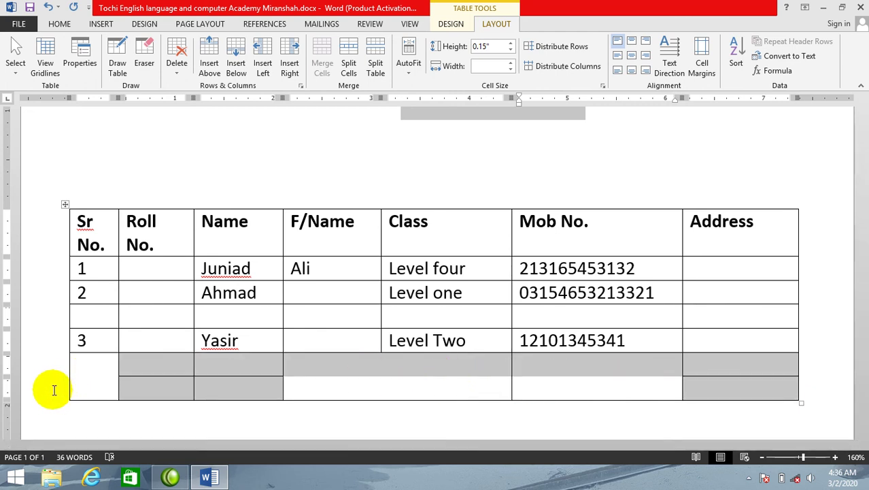
right_click(49, 388)
click(259, 365)
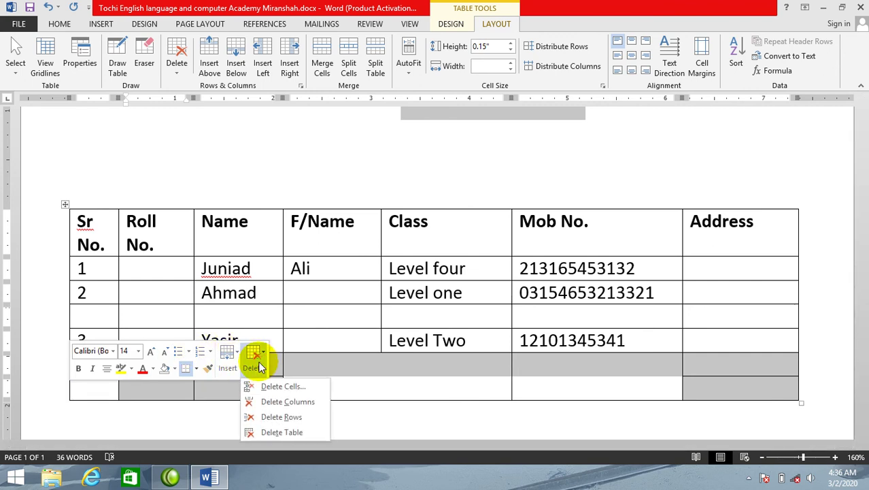
click(271, 417)
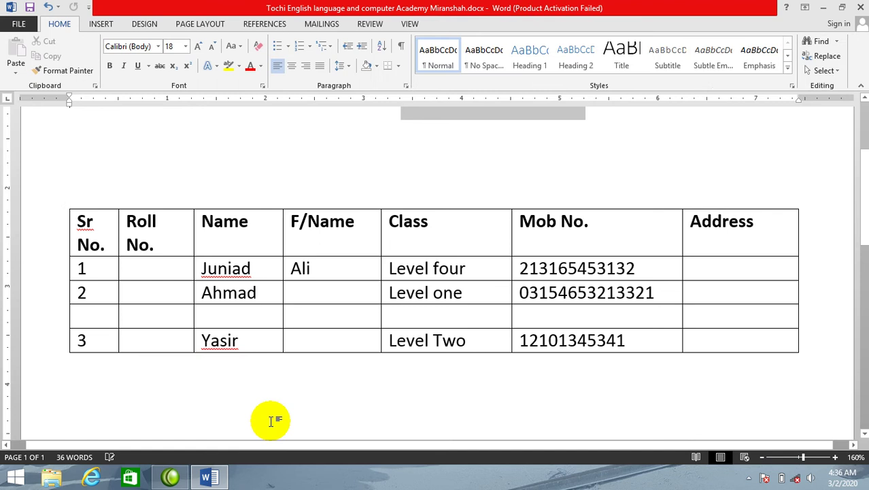
click(301, 316)
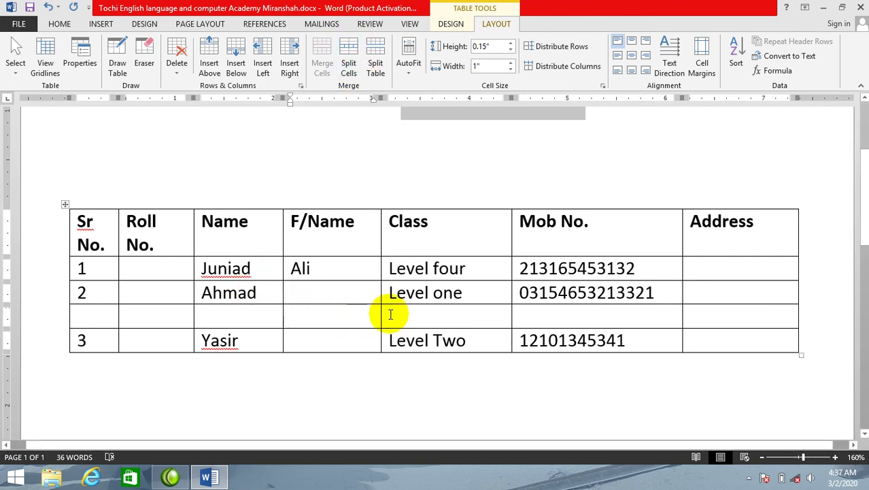
Merge the blank row's F/Name and Class cells and bring up Split Cells at 2 columns, 1 row
click(469, 316)
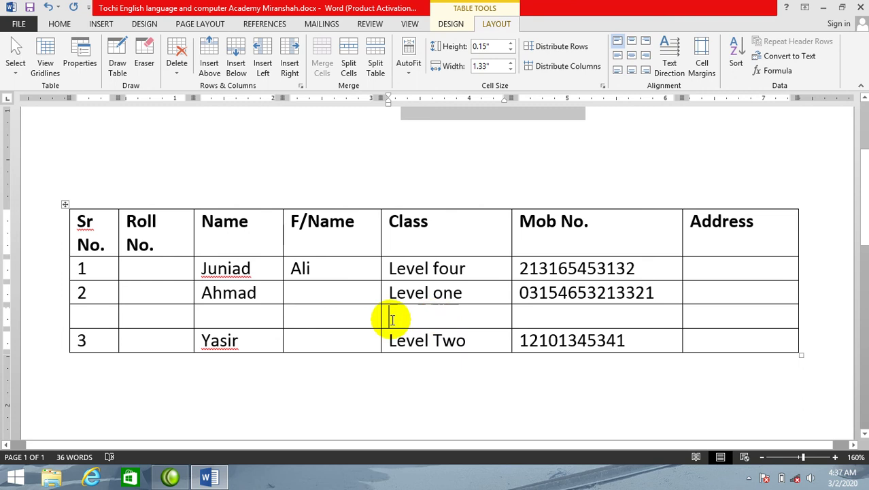
drag(413, 317, 293, 316)
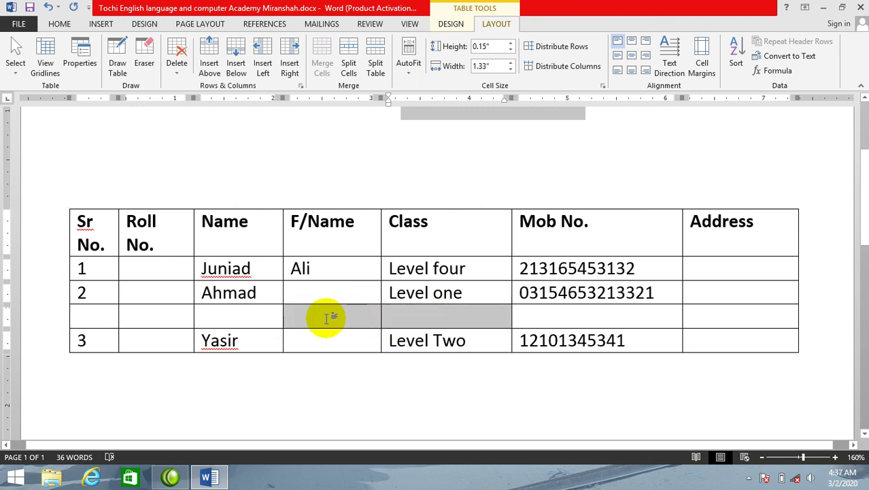
click(317, 52)
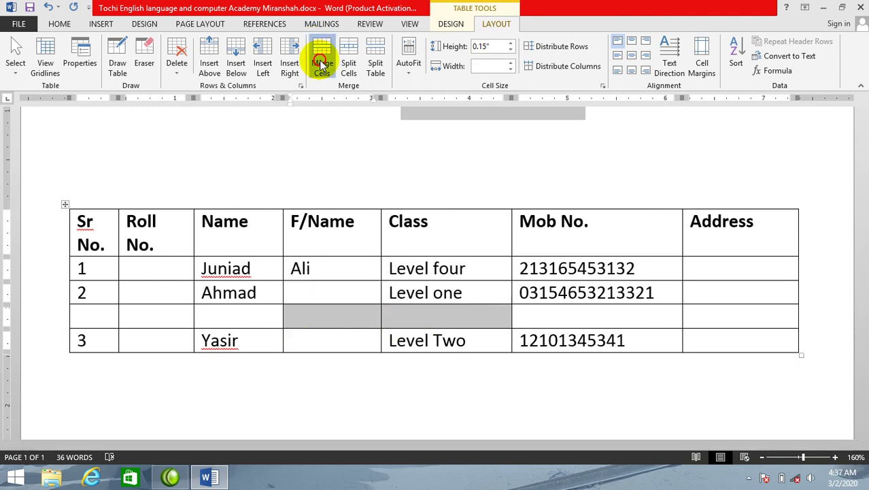
click(394, 325)
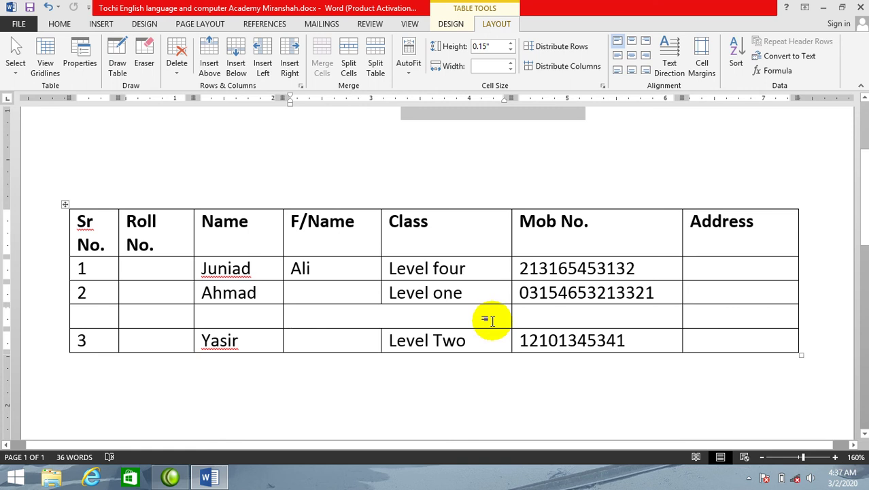
click(349, 62)
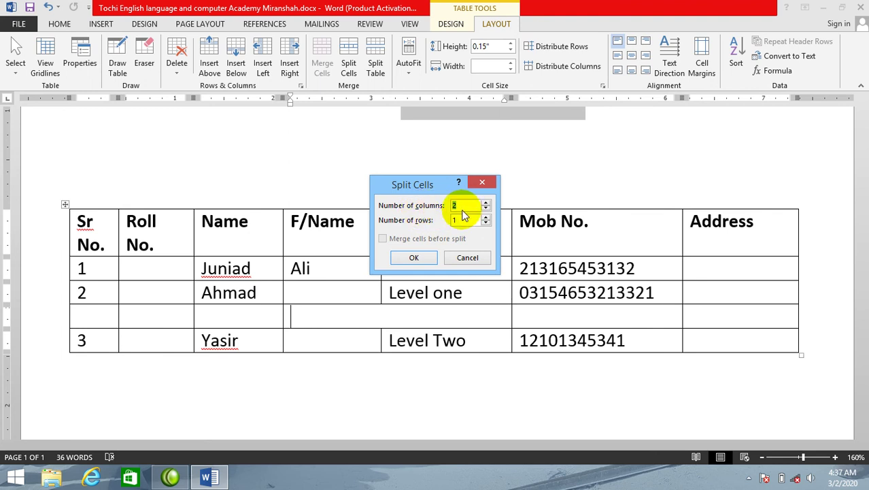
Split the merged cell into two columns, then merge them back into one
click(422, 259)
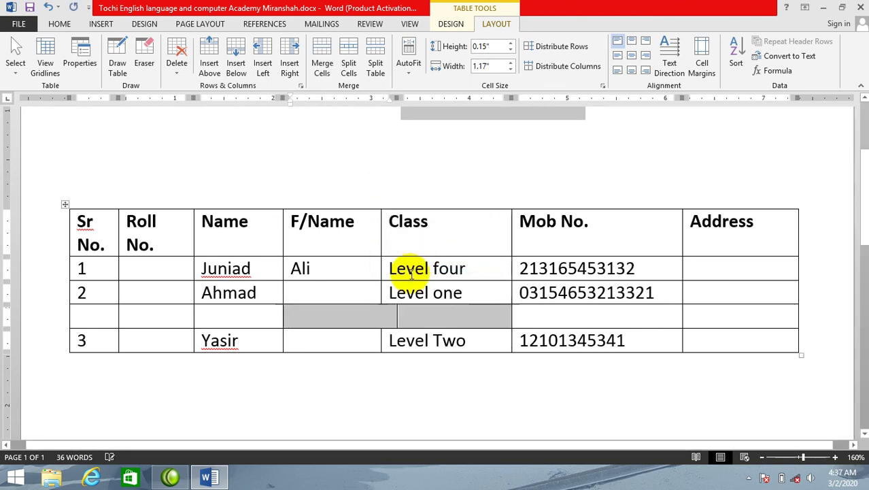
click(370, 325)
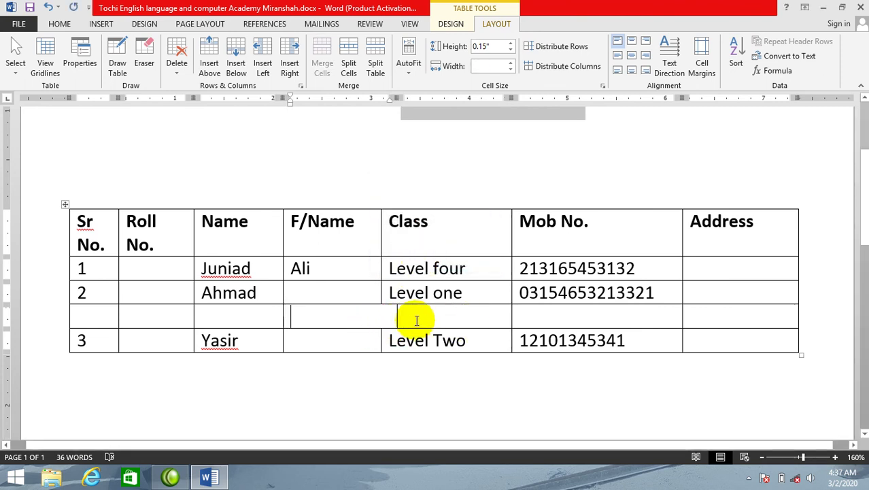
drag(414, 321, 306, 317)
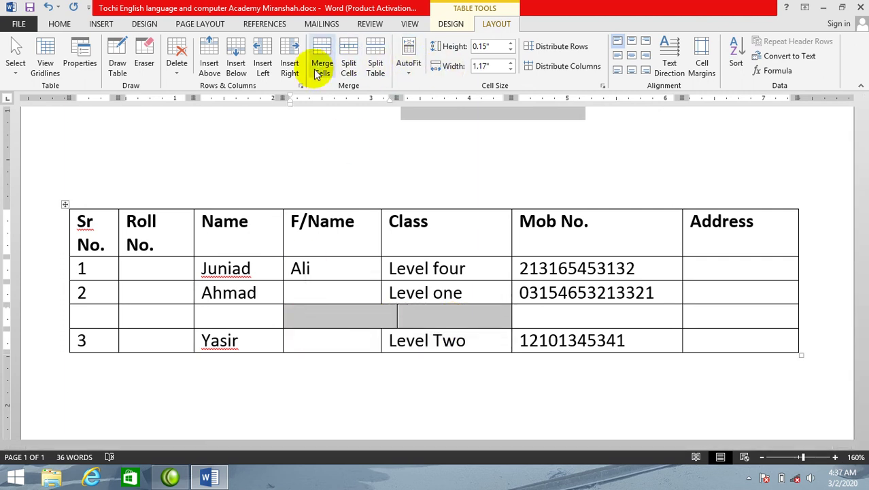
click(322, 66)
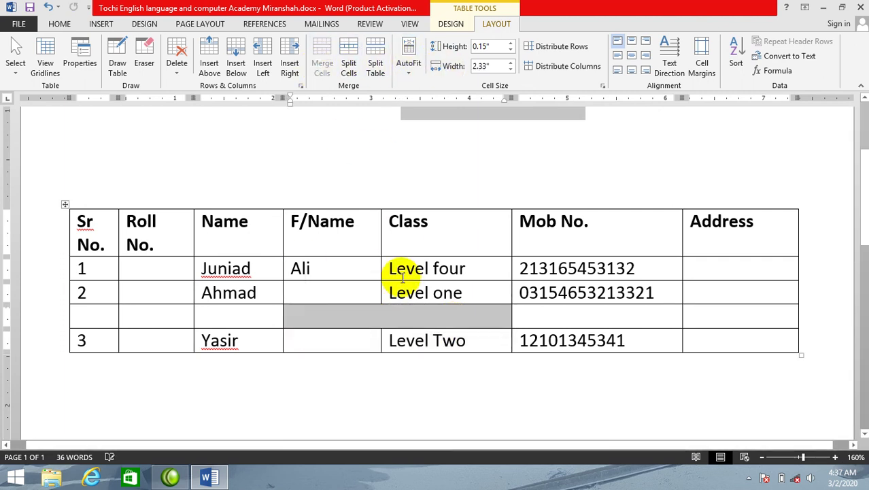
Split the merged cell into 3 columns, 1 row
click(350, 65)
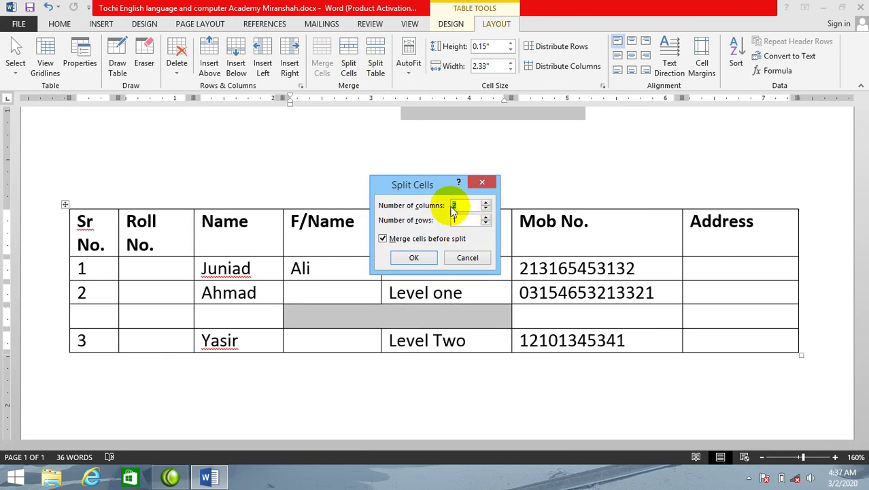
key(BackSpace)
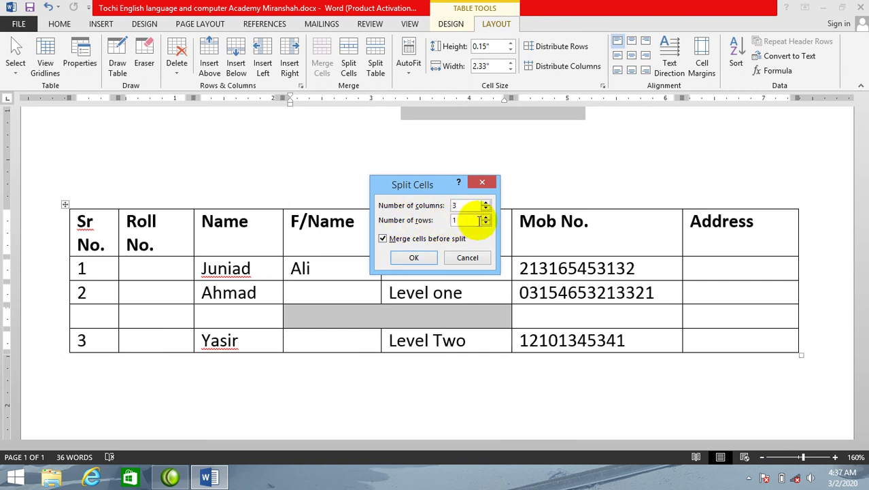
click(427, 261)
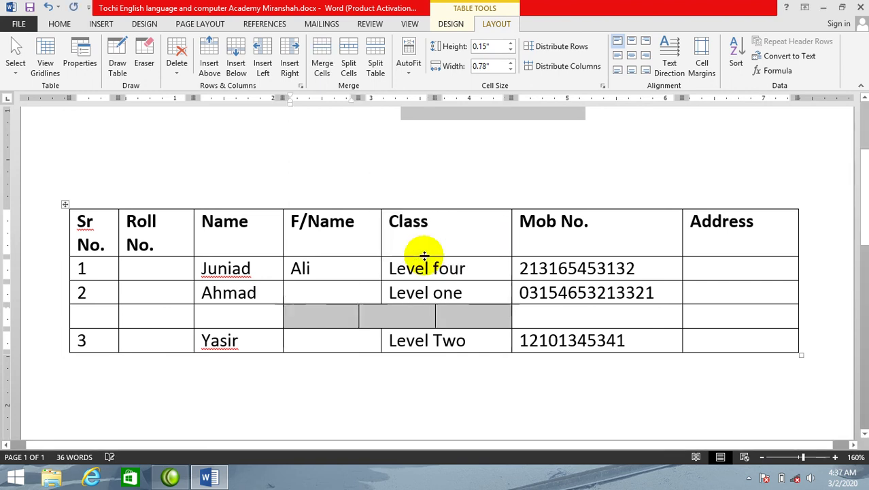
click(370, 338)
click(461, 315)
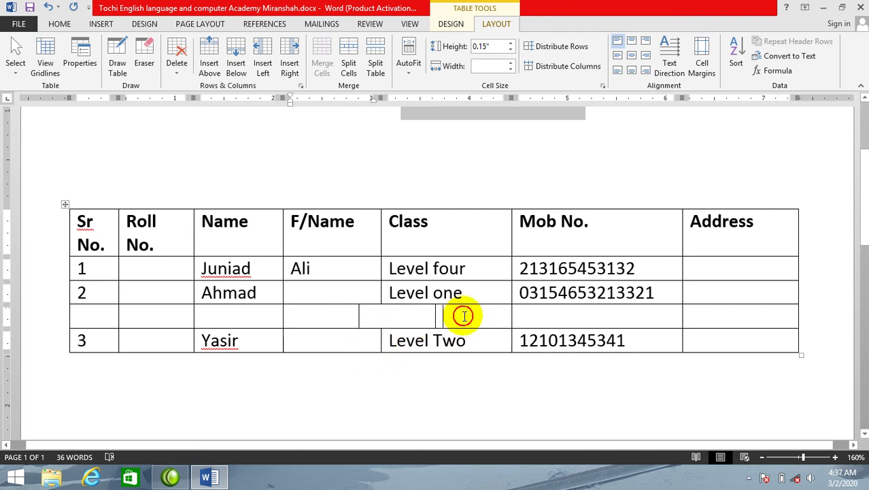
click(413, 314)
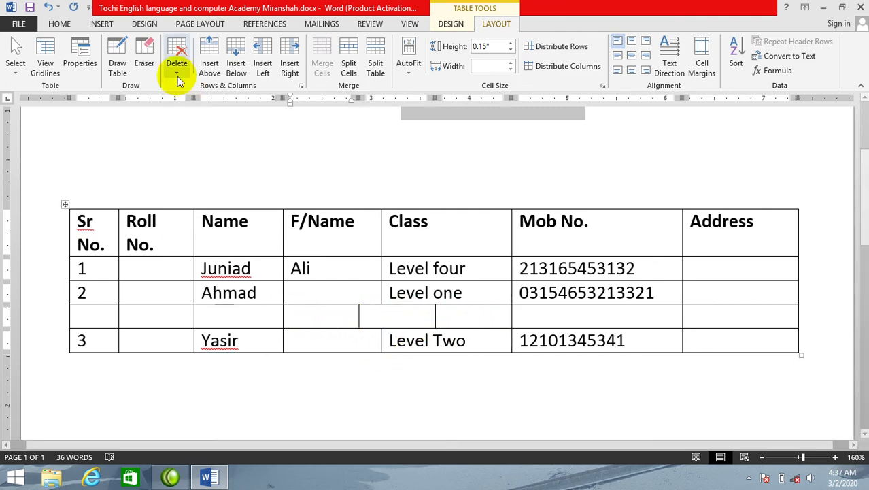
Look through the font colour and text highlight colour menus without applying a colour
click(59, 24)
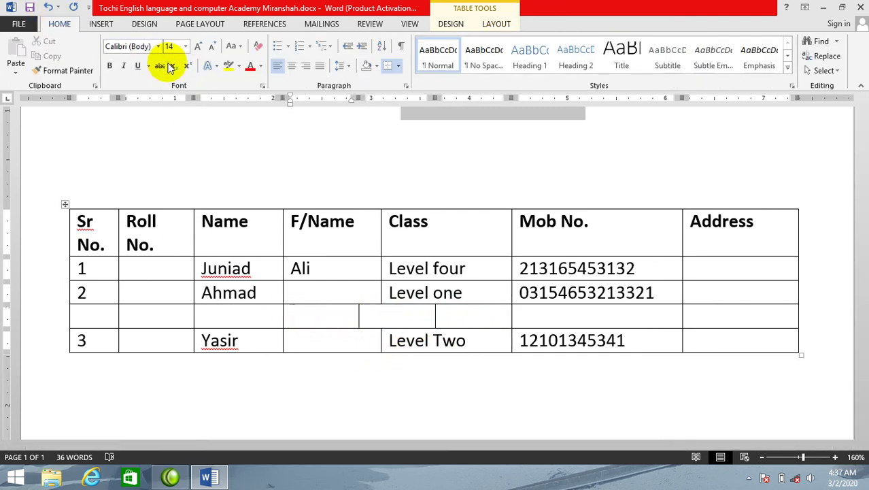
click(261, 67)
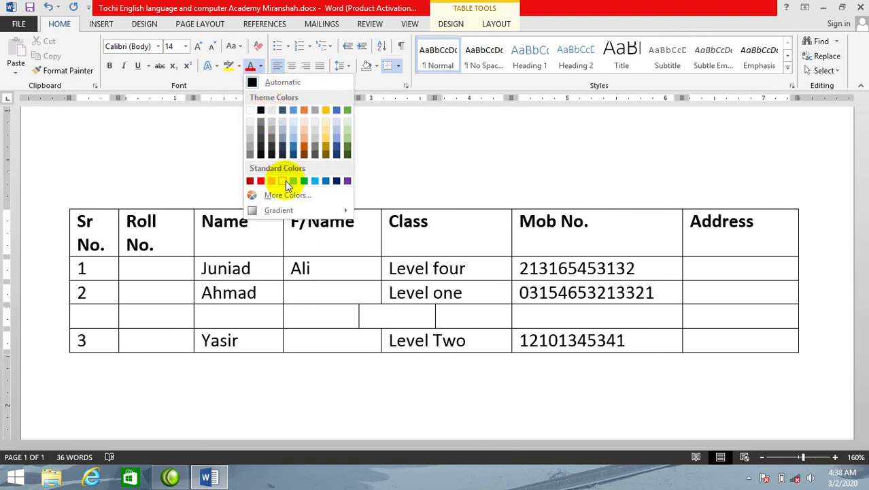
click(238, 66)
click(239, 66)
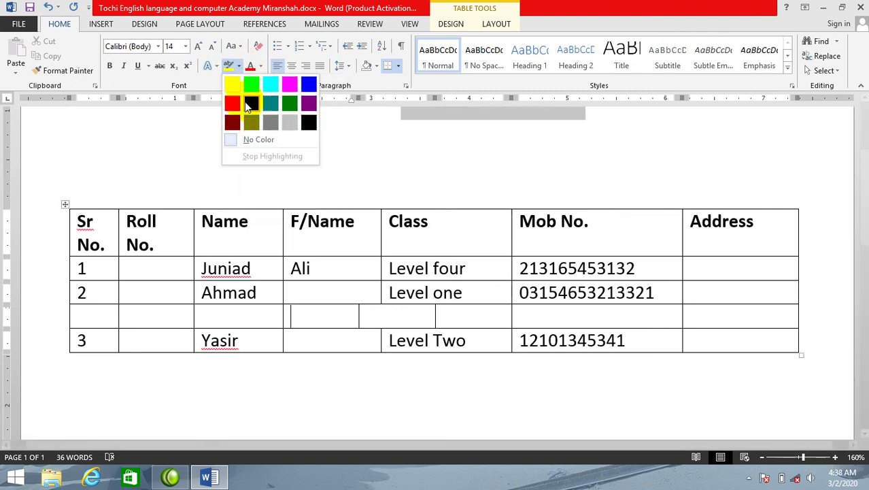
click(368, 300)
Shade the middle split cell yellow and the right split cell red
click(379, 313)
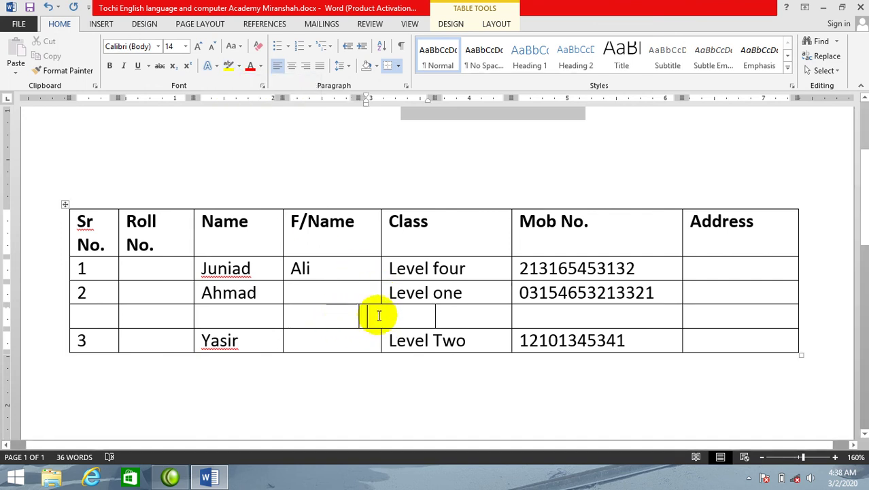
drag(380, 315, 346, 314)
click(343, 313)
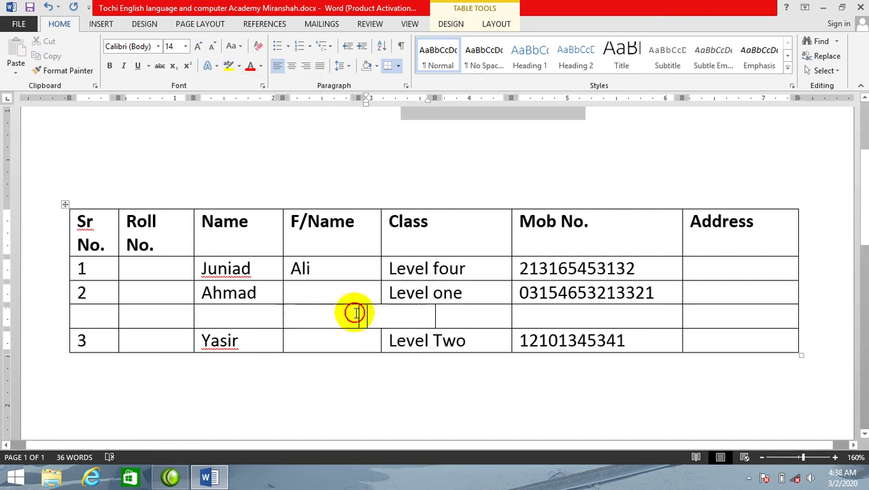
click(377, 66)
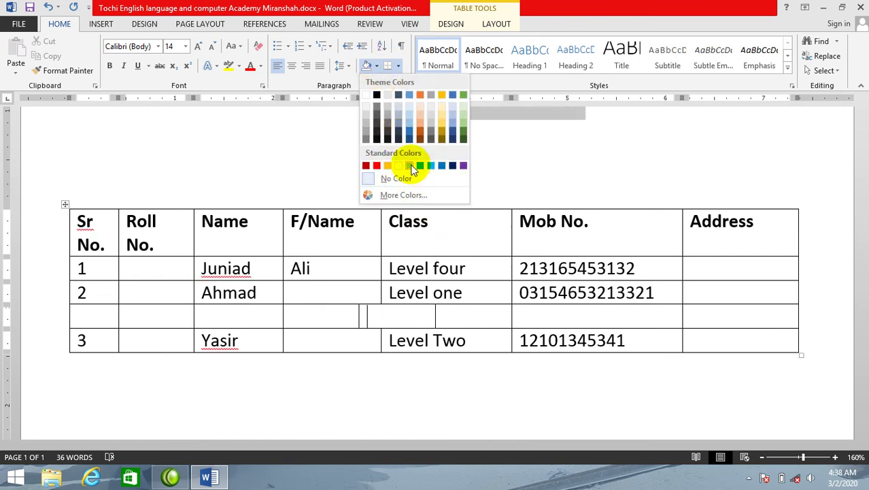
click(396, 167)
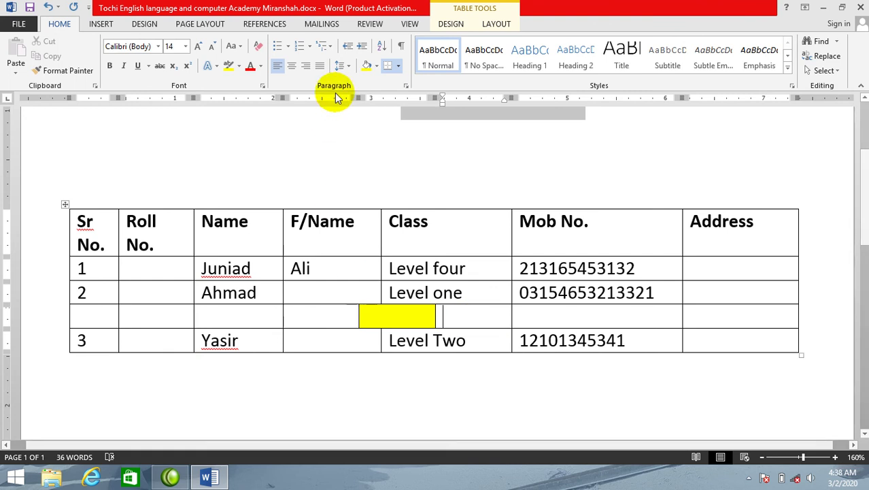
click(377, 65)
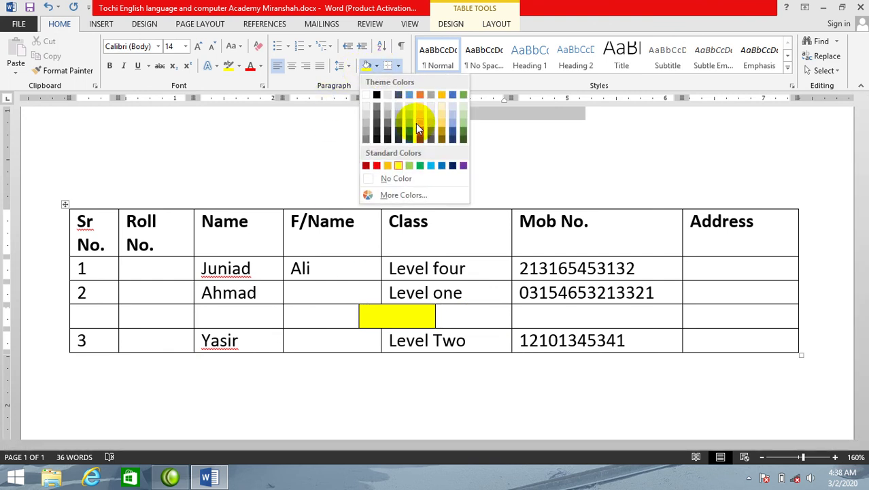
click(365, 165)
Shade the left split cell light blue
click(346, 322)
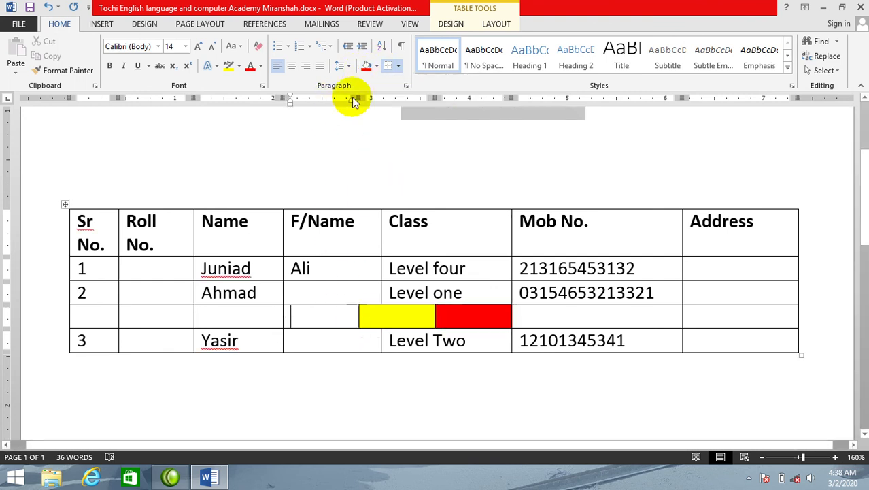
click(377, 68)
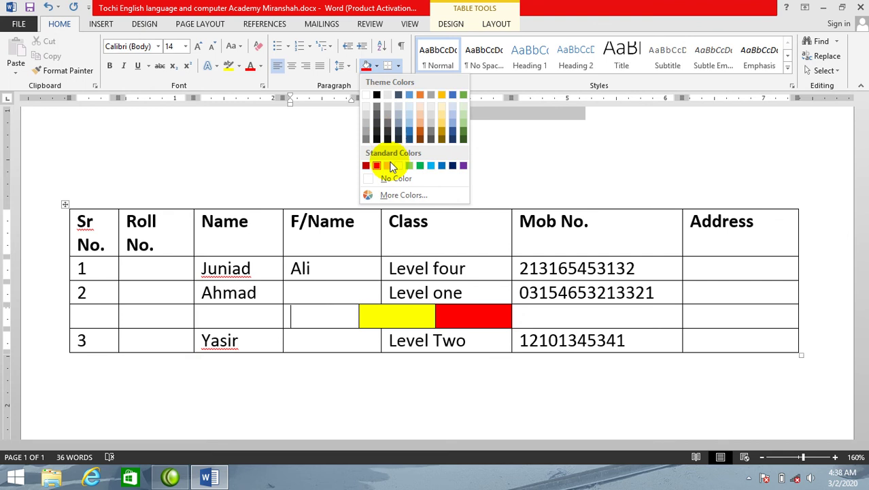
click(428, 166)
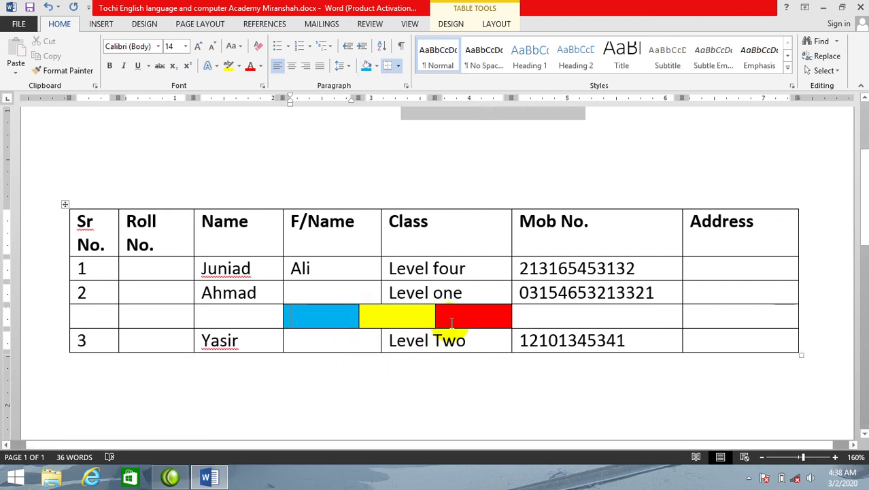
click(298, 355)
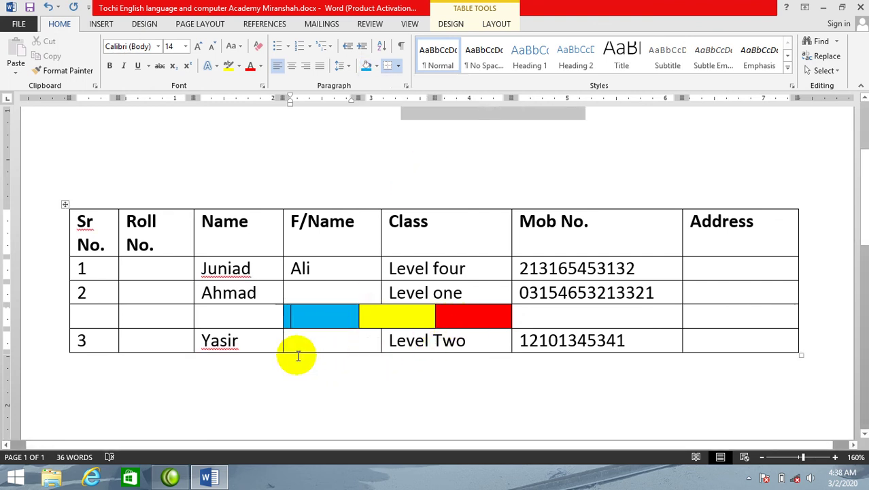
click(340, 301)
click(334, 317)
click(330, 288)
click(496, 23)
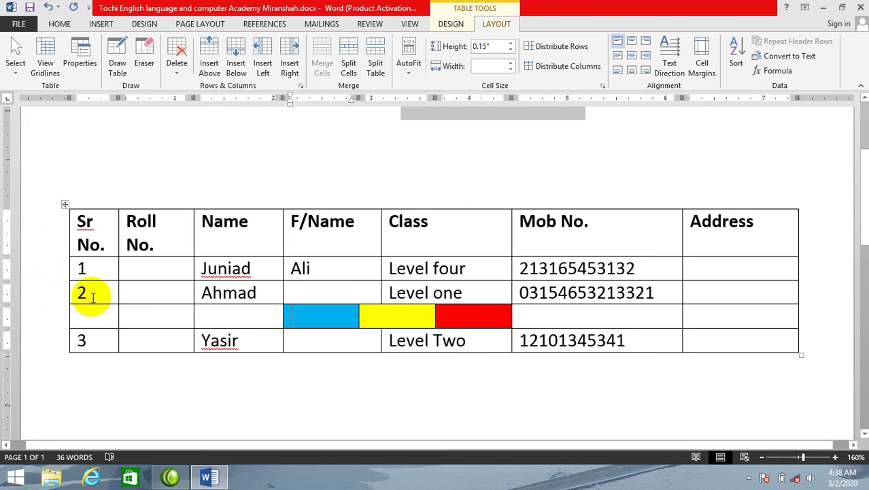
click(89, 294)
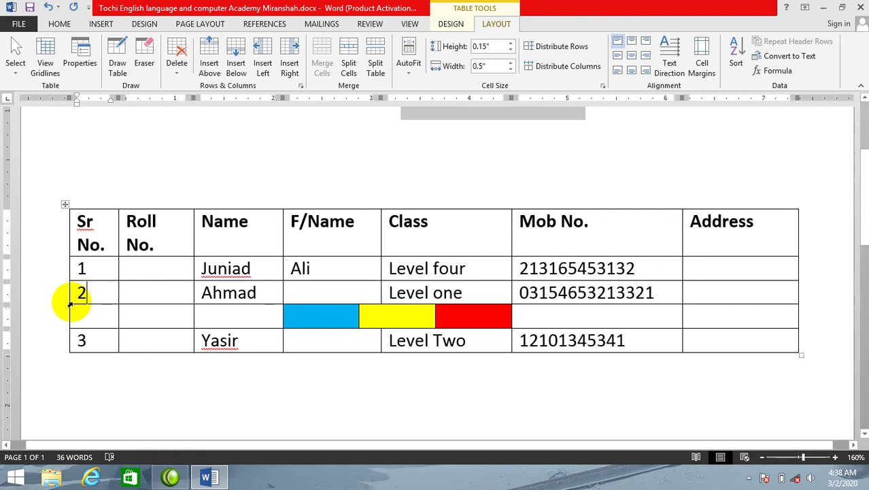
click(88, 293)
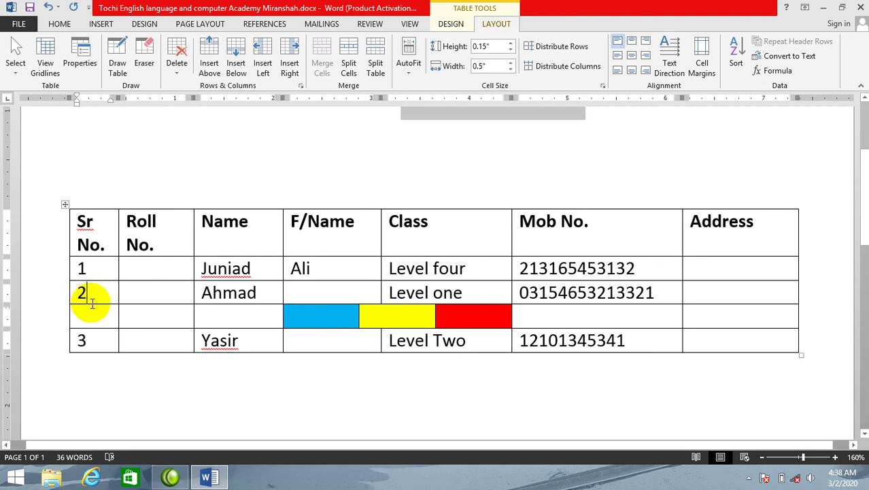
click(378, 68)
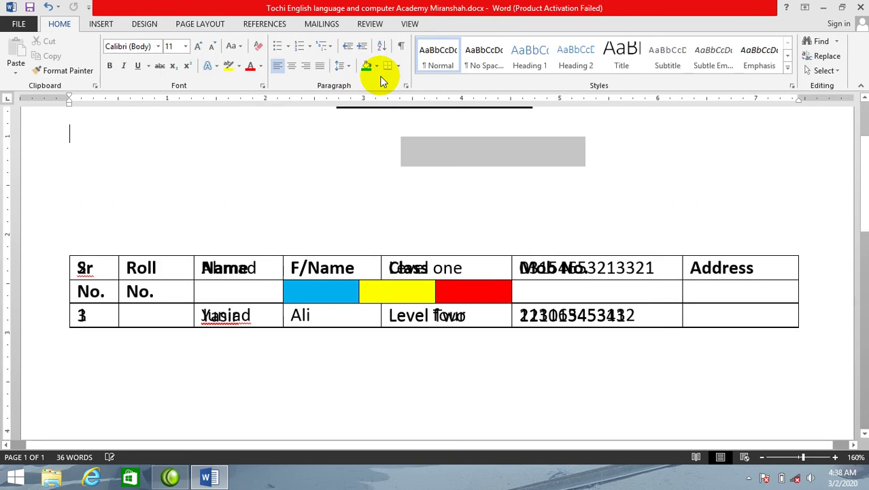
scroll(373, 300, up, 2)
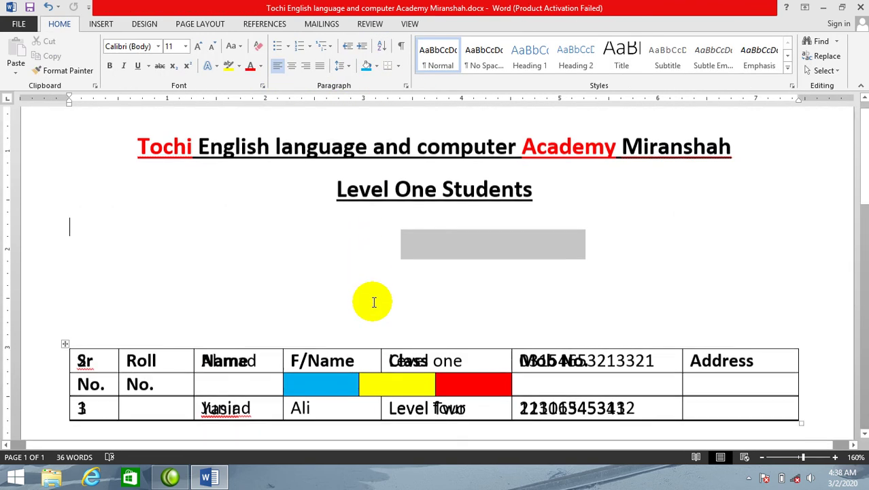
scroll(372, 301, down, 3)
scroll(373, 302, down, 3)
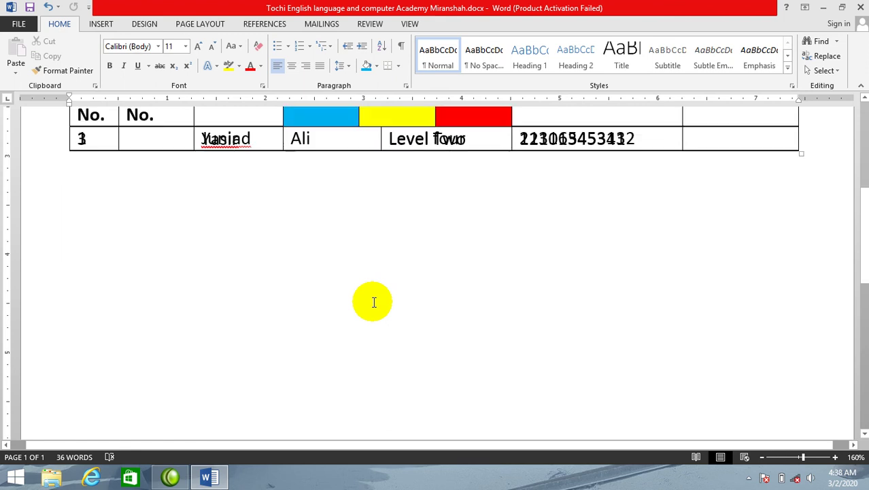
scroll(334, 287, up, 3)
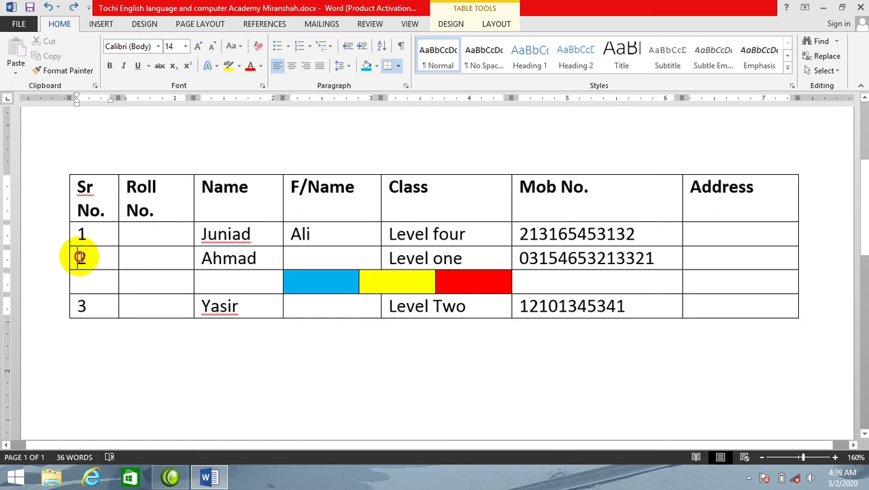
click(498, 24)
click(381, 71)
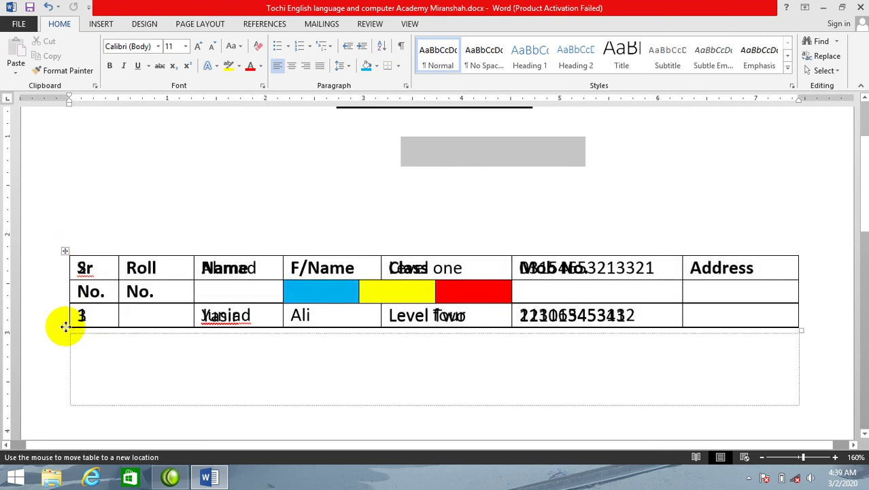
drag(65, 249, 64, 344)
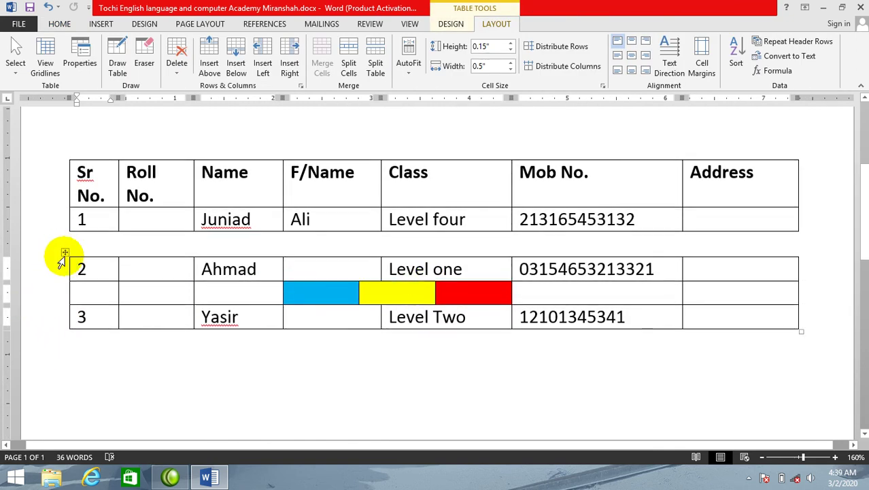
drag(63, 253, 64, 293)
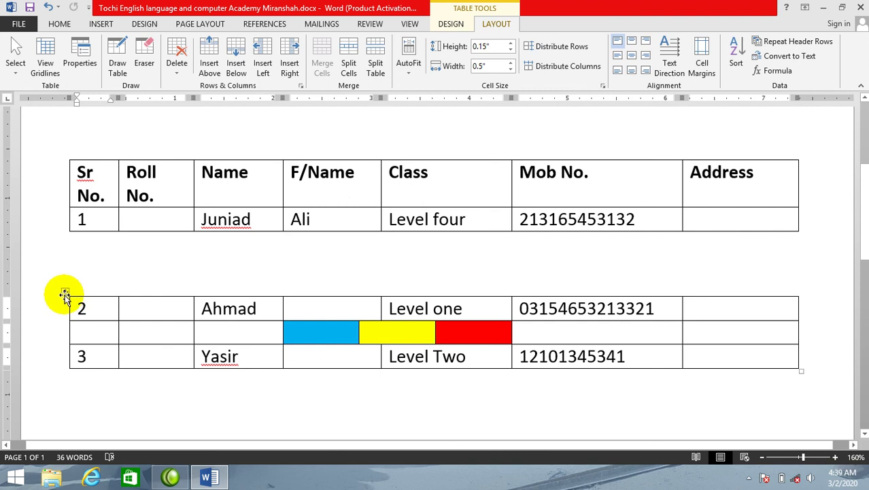
drag(65, 294, 70, 162)
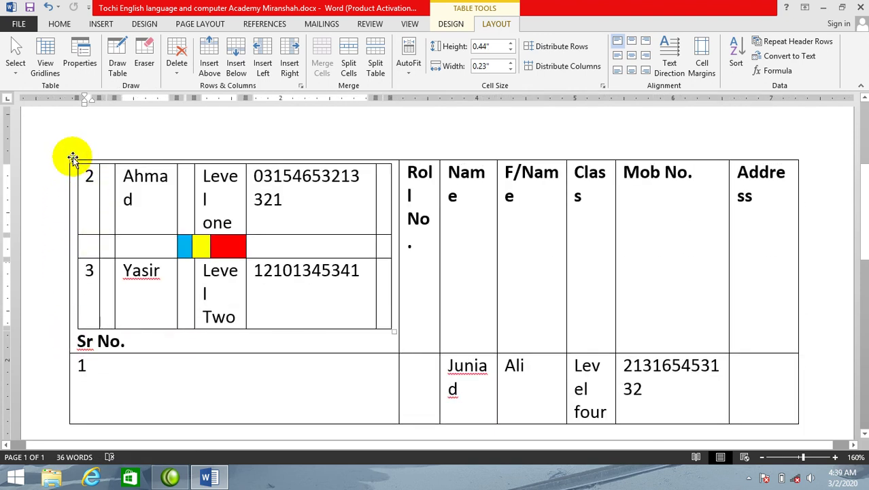
drag(73, 157, 87, 379)
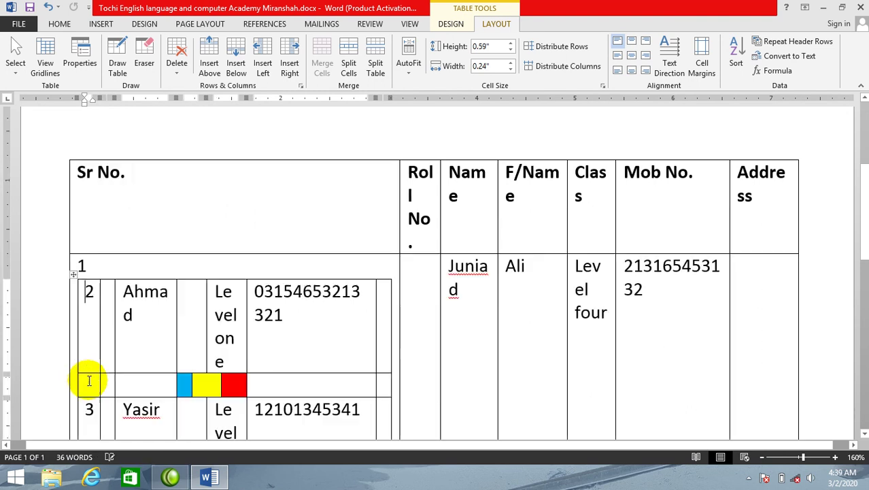
scroll(89, 380, down, 3)
scroll(89, 381, down, 1)
key(ctrl+z)
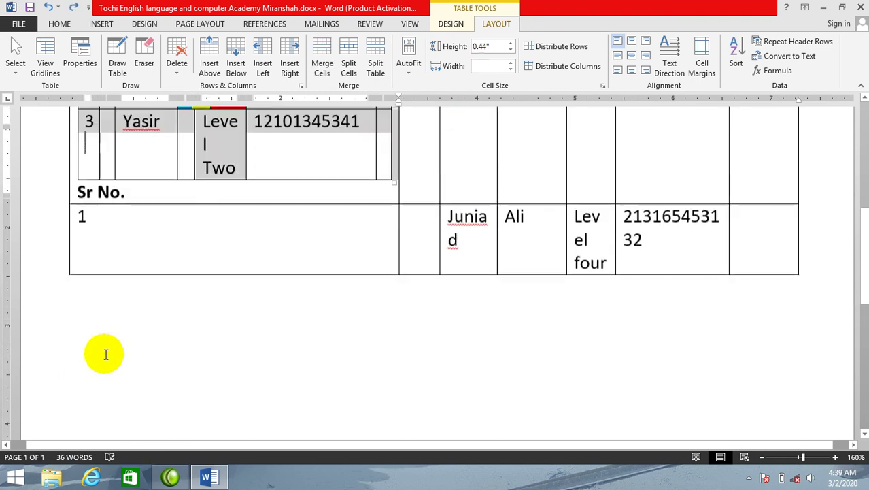
key(ctrl+z)
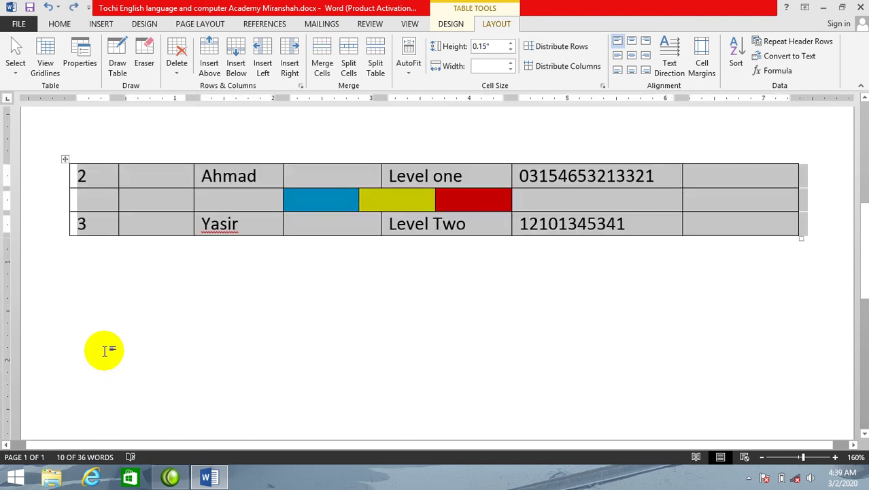
scroll(104, 350, down, 1)
key(ctrl+z)
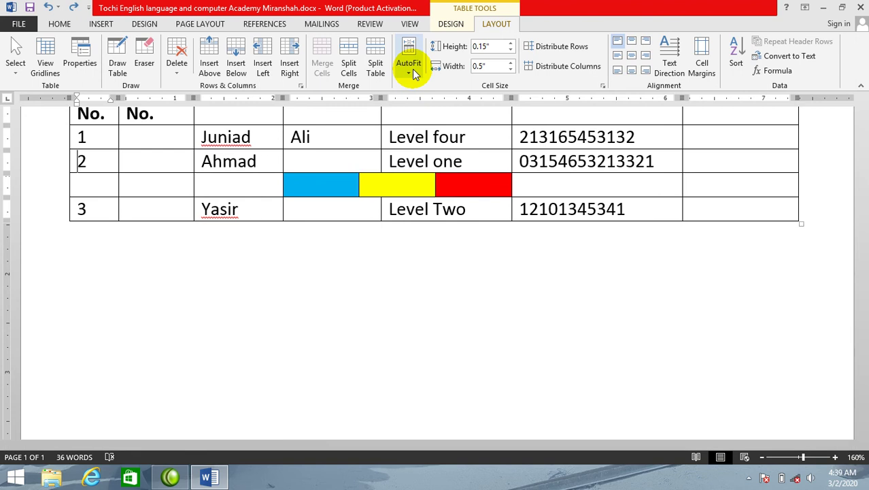
scroll(461, 266, up, 2)
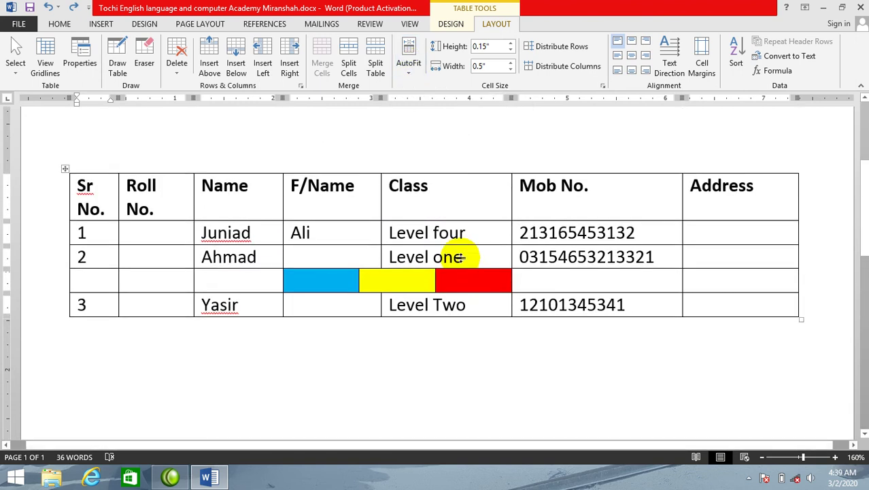
click(412, 76)
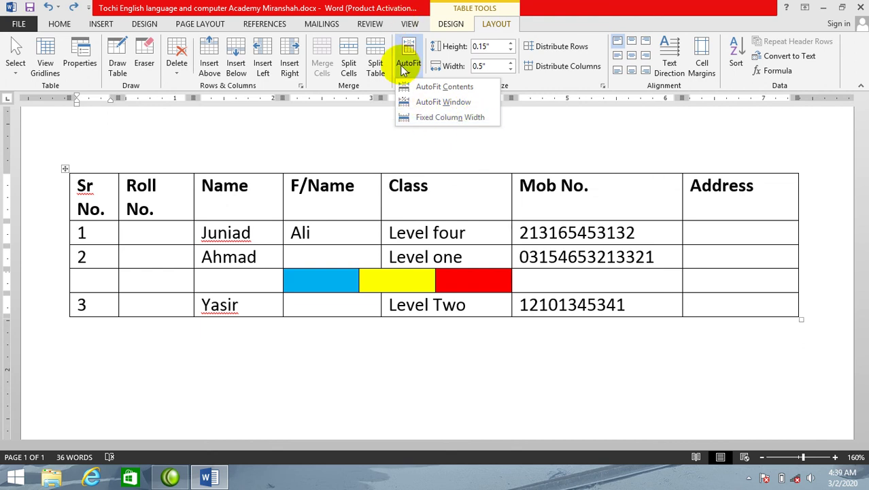
click(348, 245)
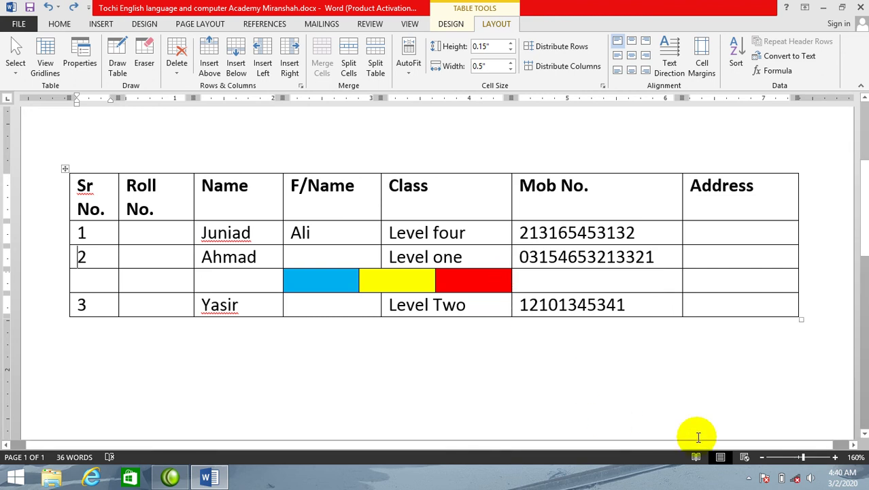
click(751, 480)
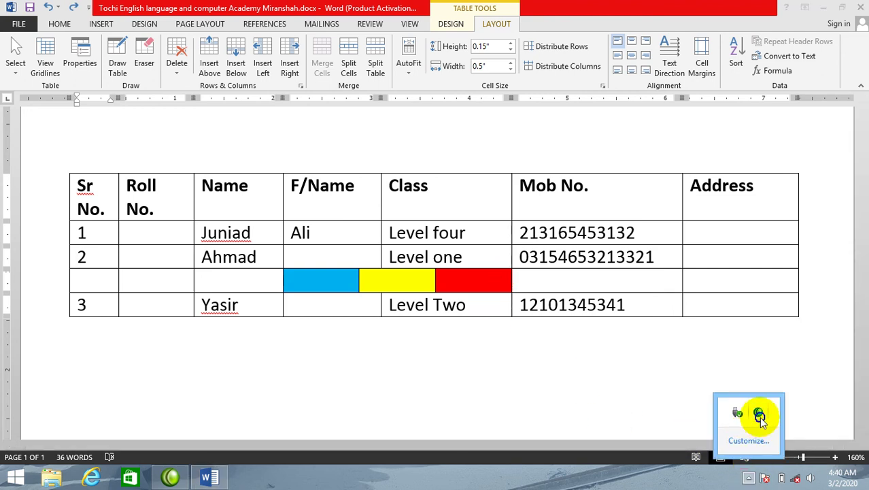